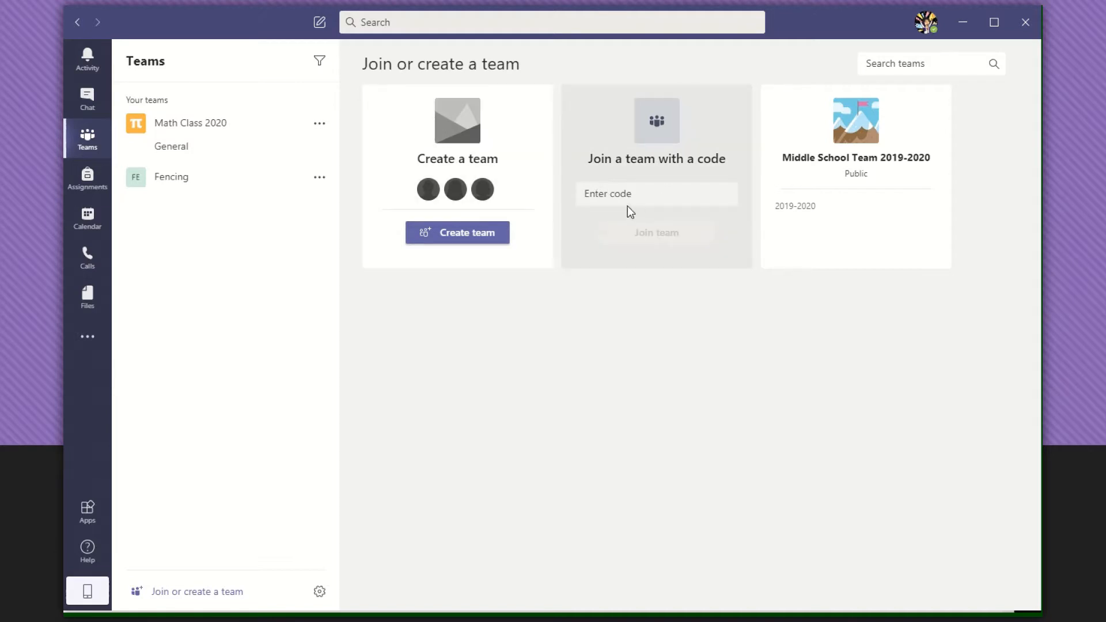
- Start creating a new team of type Class and name it Language Arts 2020
{"action": "mouse_move", "coordinate": [926, 216]}
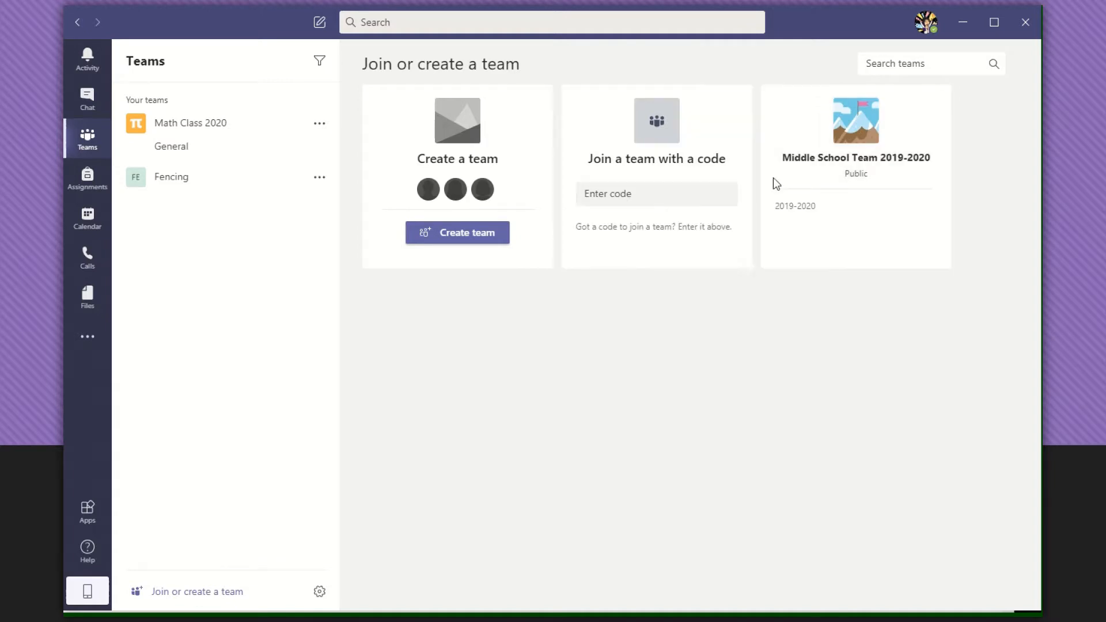
{"action": "mouse_move", "coordinate": [864, 161]}
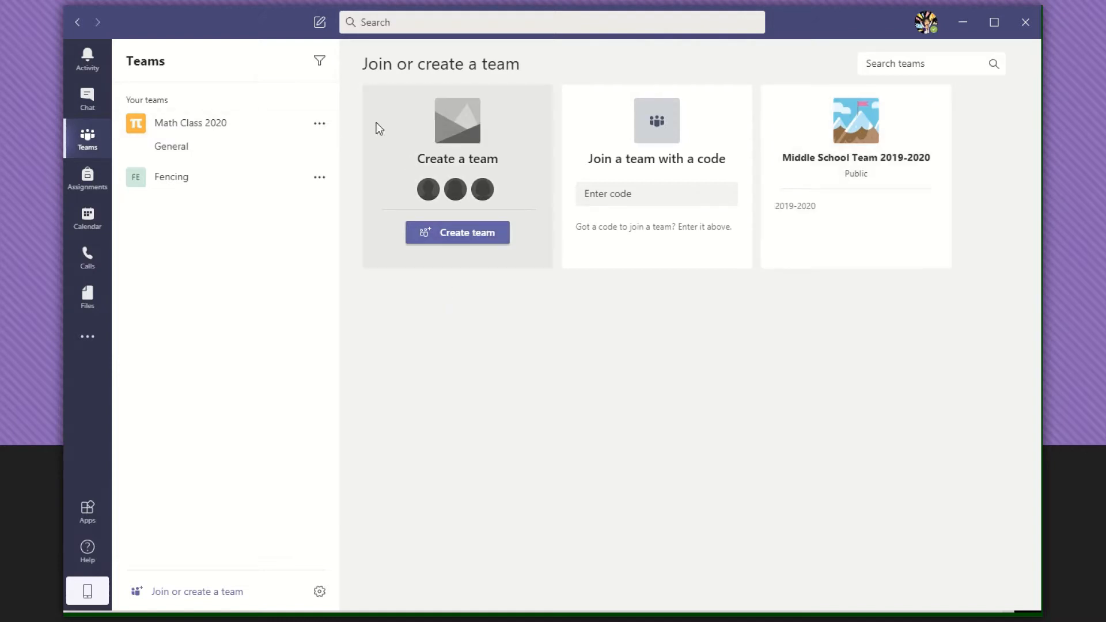
{"action": "left_click", "coordinate": [432, 235]}
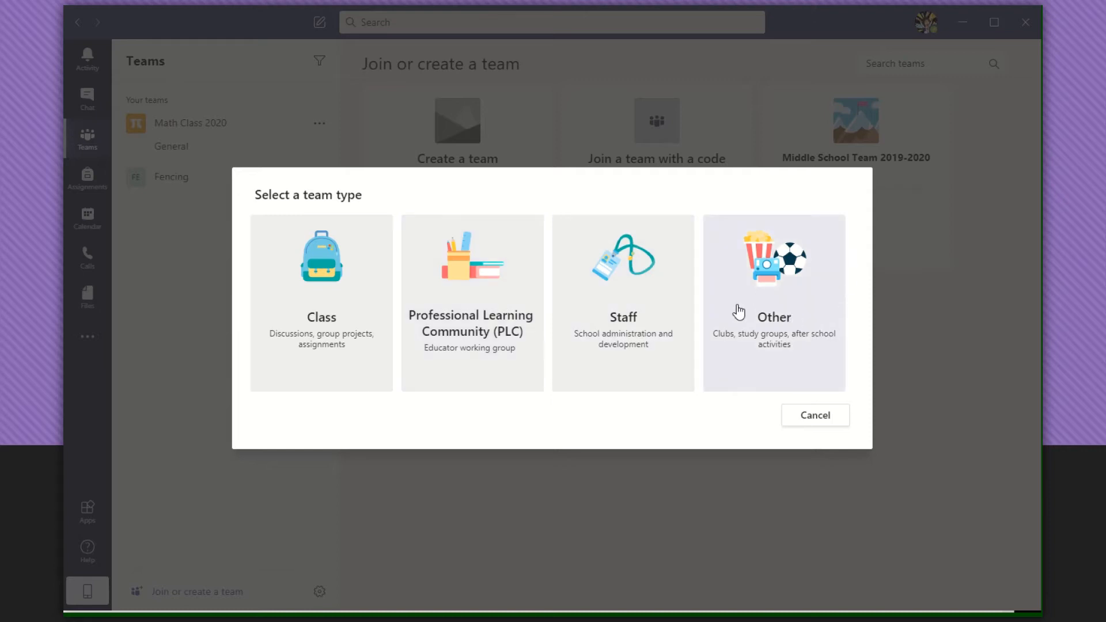
{"action": "left_click", "coordinate": [311, 346]}
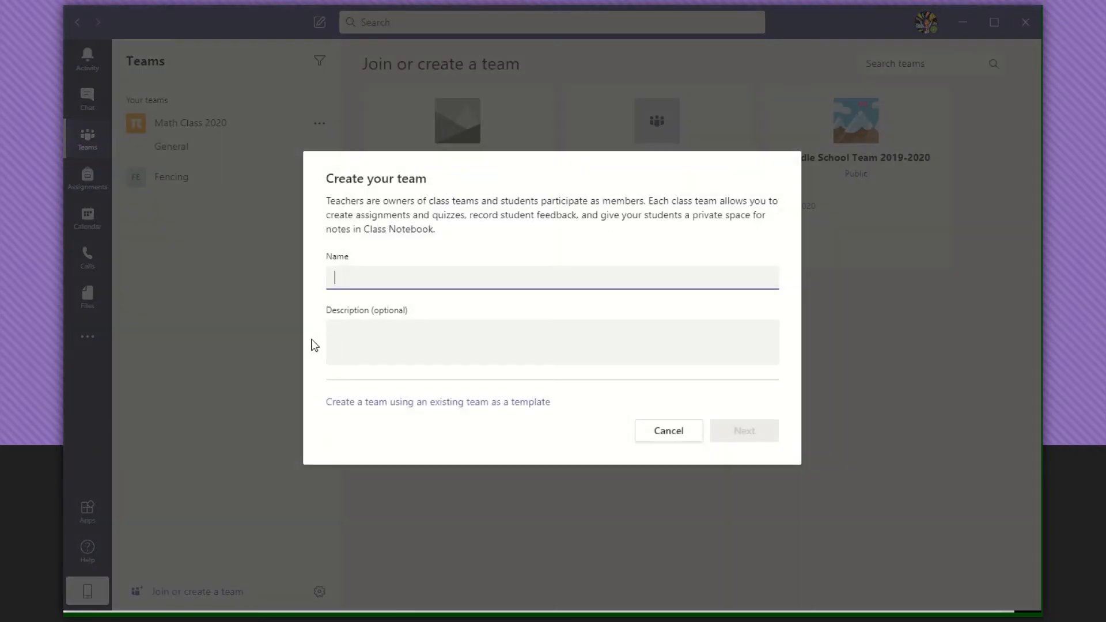
{"action": "type", "text": "Language Arts 2020"}
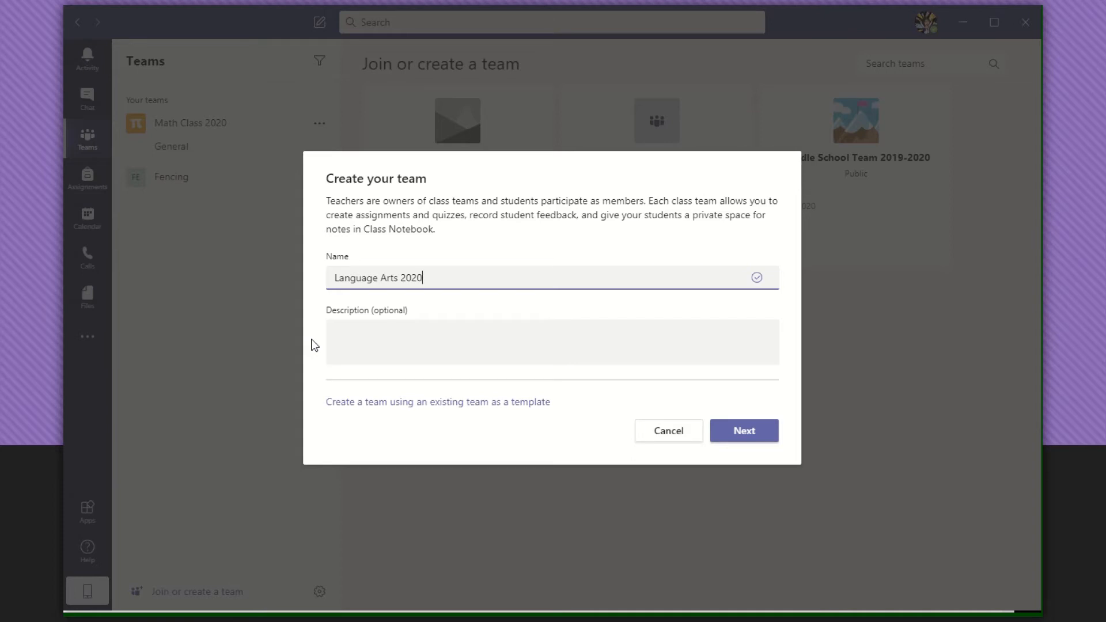
- Enter the description "Fall 2020", "6th Graders", "Yellow Group" on separate lines and create the team
{"action": "left_click", "coordinate": [394, 347]}
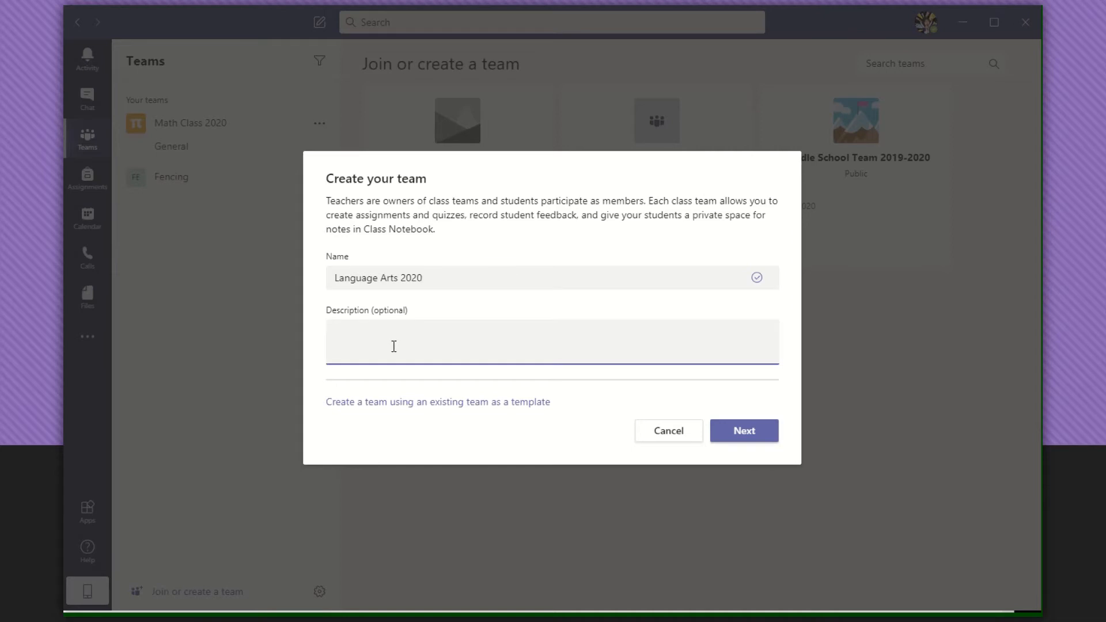
{"action": "type", "text": "2020"}
{"action": "key", "text": "Home"}
{"action": "type", "text": "Fa;;"}
{"action": "key", "text": "BackSpace"}
{"action": "key", "text": "BackSpace"}
{"action": "key", "text": "BackSpace"}
{"action": "type", "text": "all"}
{"action": "key", "text": "End"}
{"action": "key", "text": "Return"}
{"action": "type", "text": "6th Graders"}
{"action": "key", "text": "Return"}
{"action": "type", "text": "Yello G"}
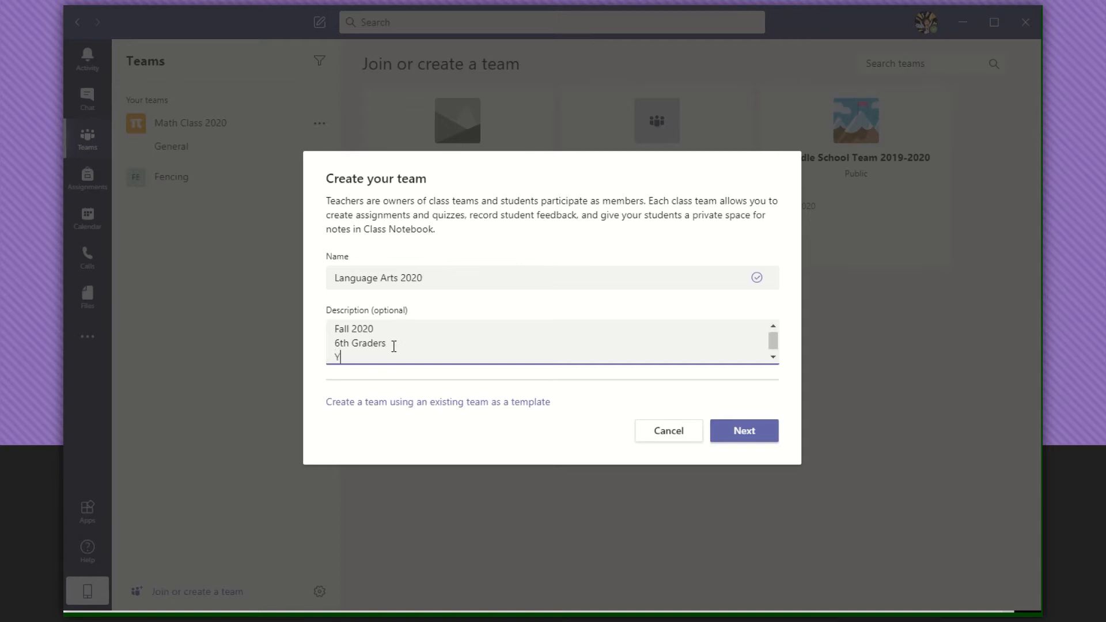
{"action": "key", "text": "BackSpace"}
{"action": "key", "text": "BackSpace"}
{"action": "type", "text": "w Group"}
{"action": "left_click", "coordinate": [737, 431]}
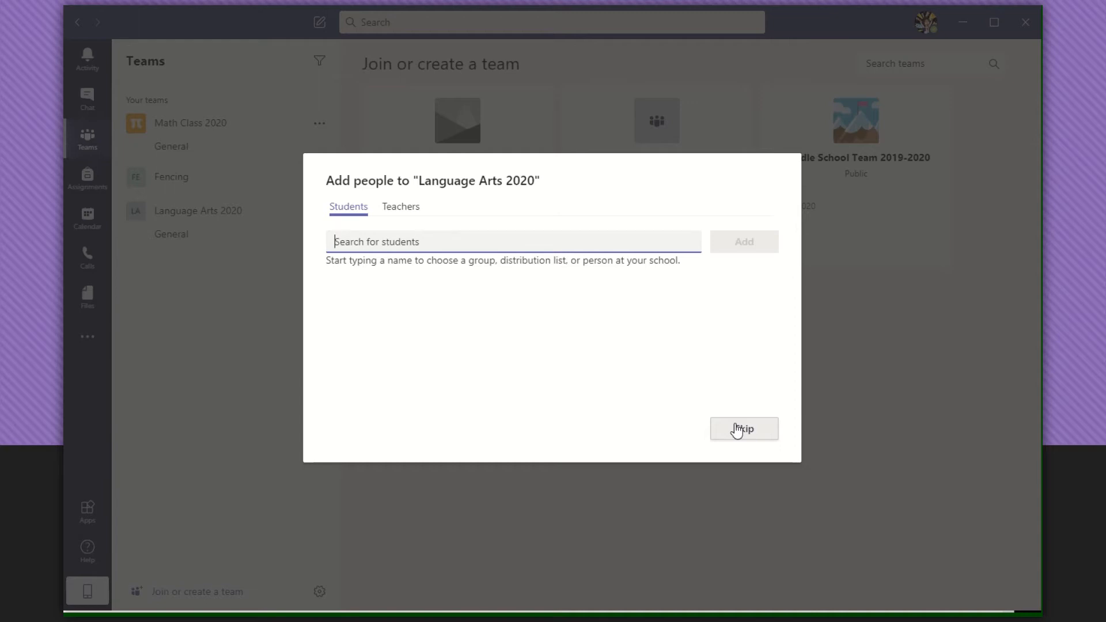
- Add three students to the Language Arts 2020 team and finish adding people without choosing any teachers
{"action": "type", "text": "Paul reve"}
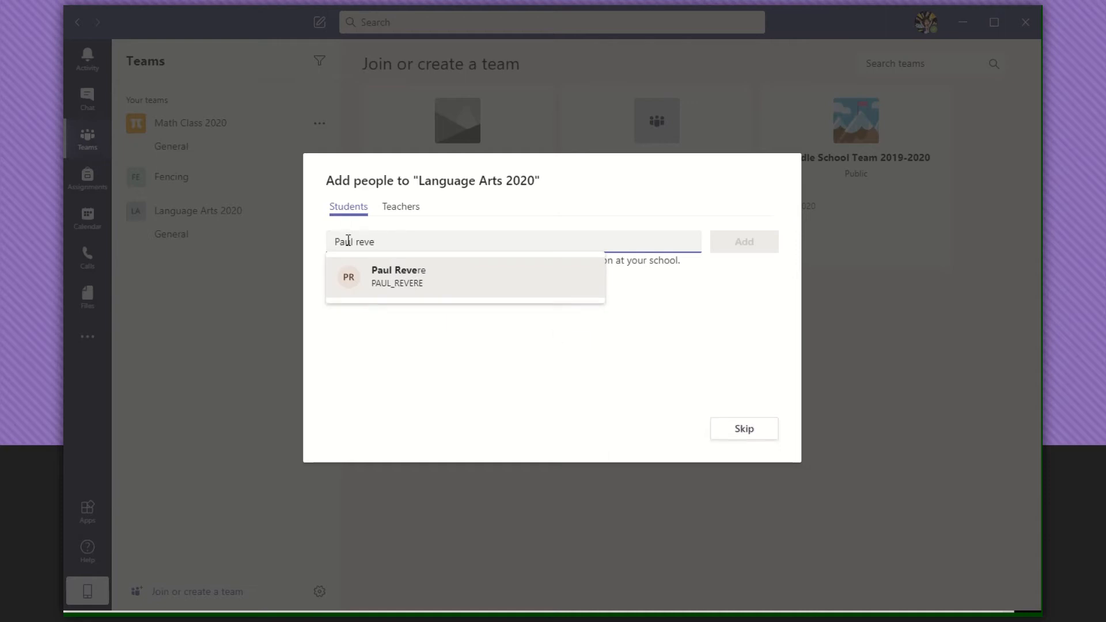
{"action": "left_click", "coordinate": [392, 282]}
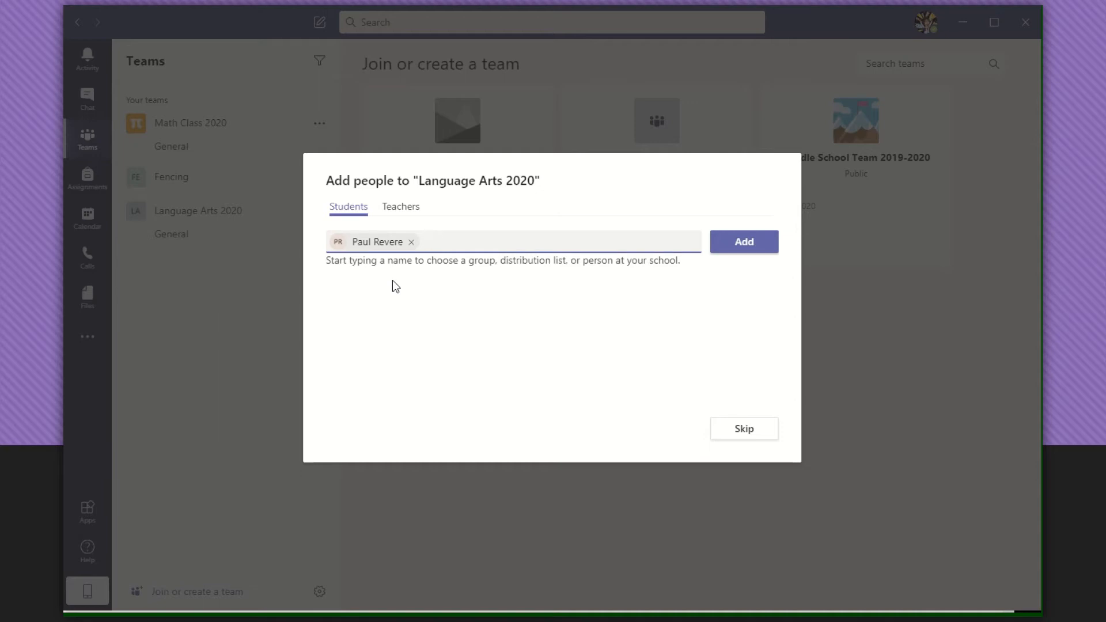
{"action": "type", "text": "William Hpo"}
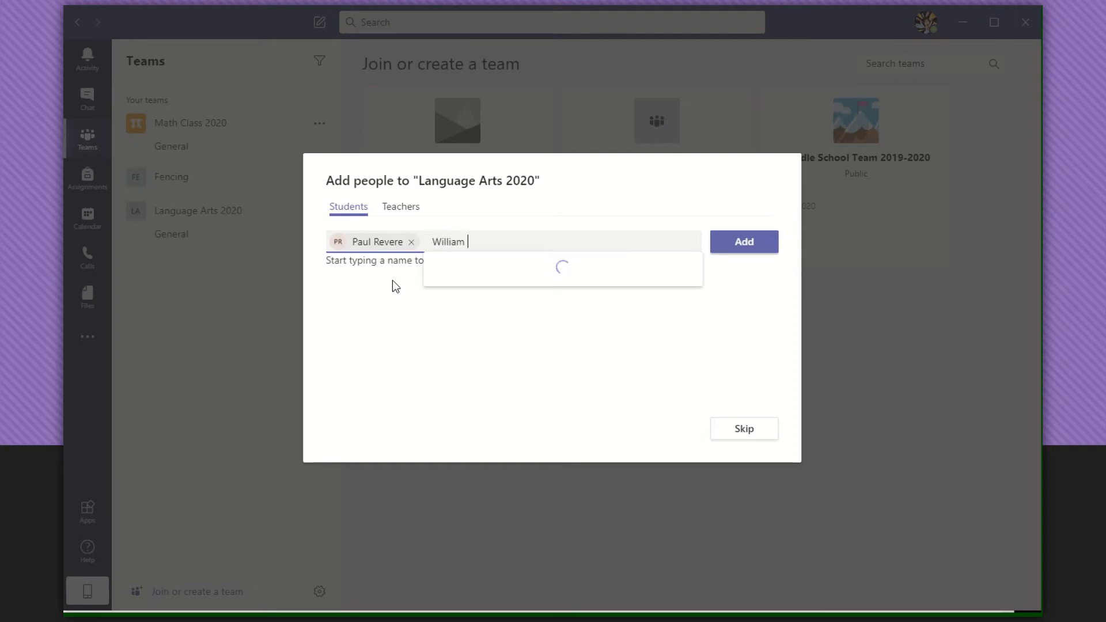
{"action": "key", "text": "BackSpace"}
{"action": "key", "text": "BackSpace"}
{"action": "type", "text": "ow"}
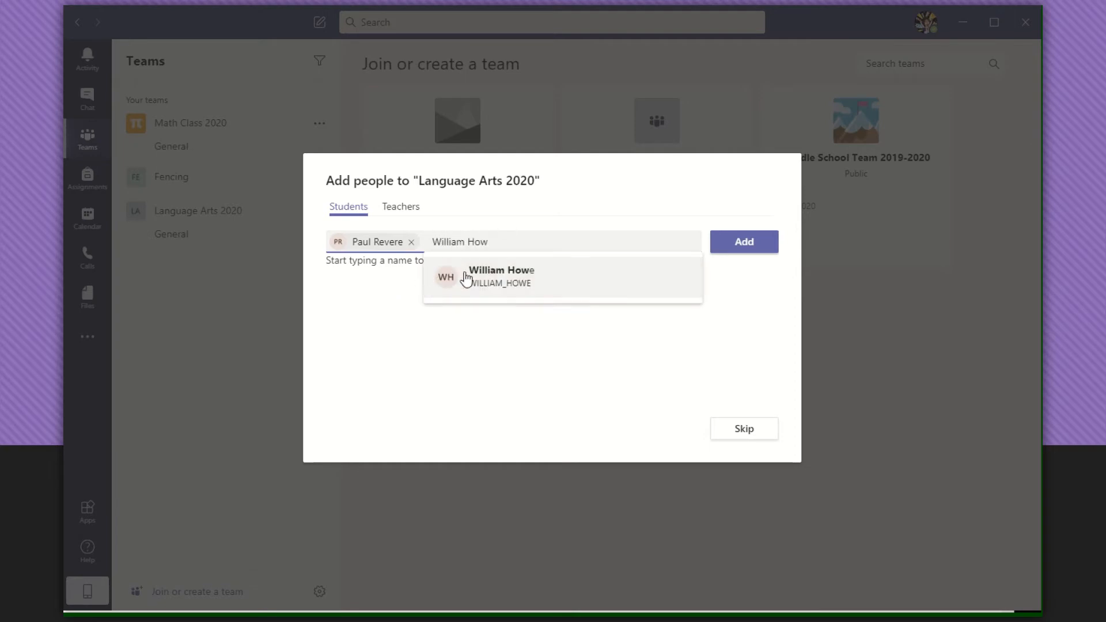
{"action": "left_click", "coordinate": [465, 280]}
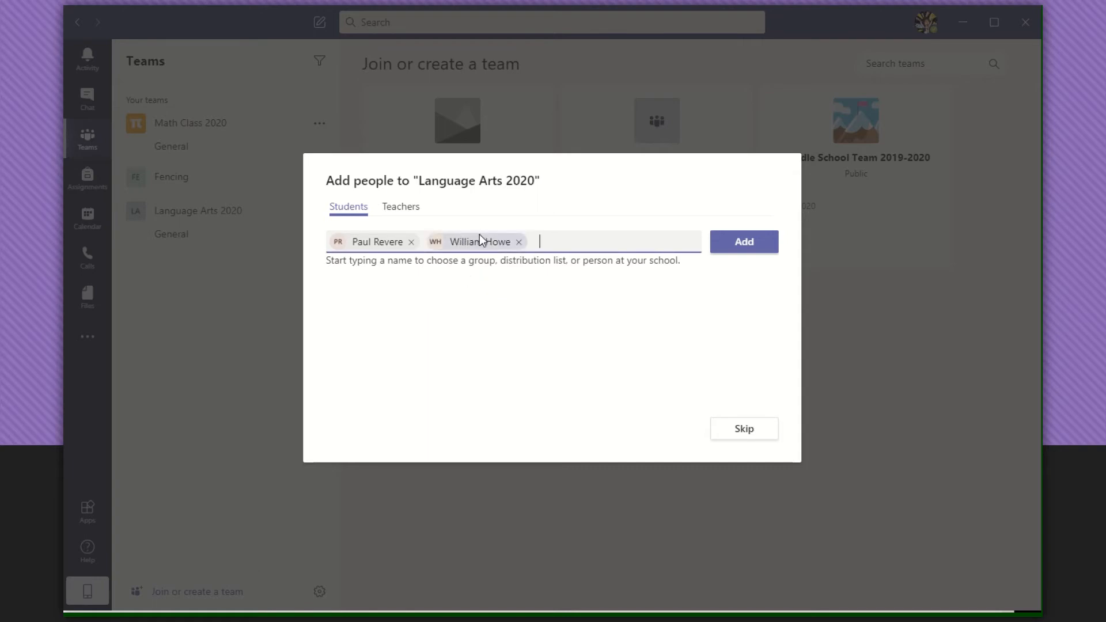
{"action": "type", "text": "Martha Whs"}
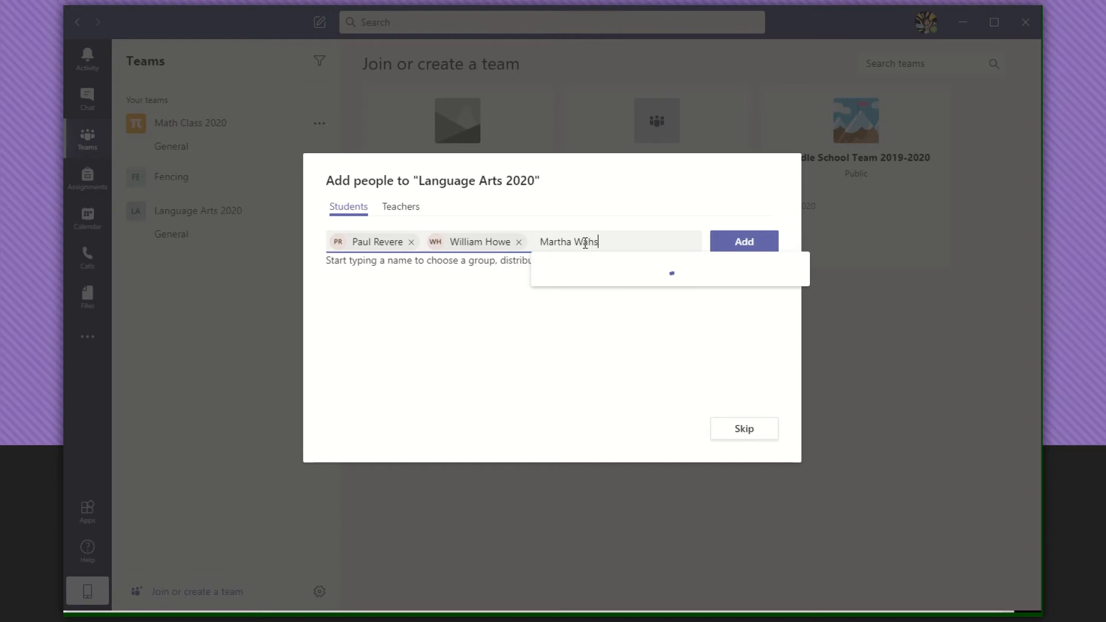
{"action": "key", "text": "BackSpace"}
{"action": "type", "text": "as"}
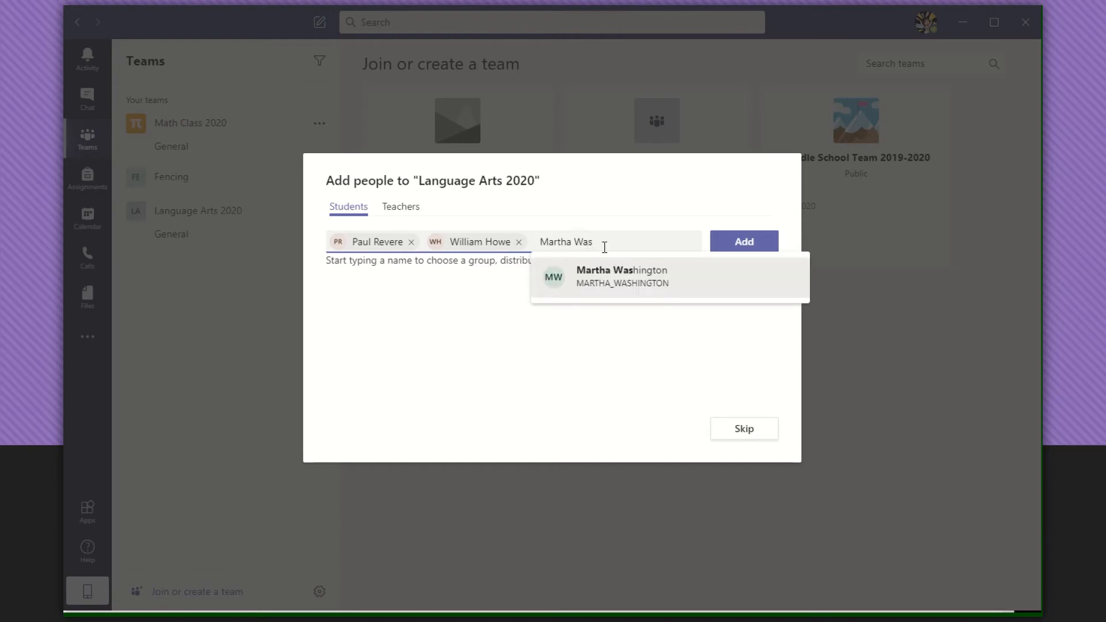
{"action": "left_click", "coordinate": [607, 279]}
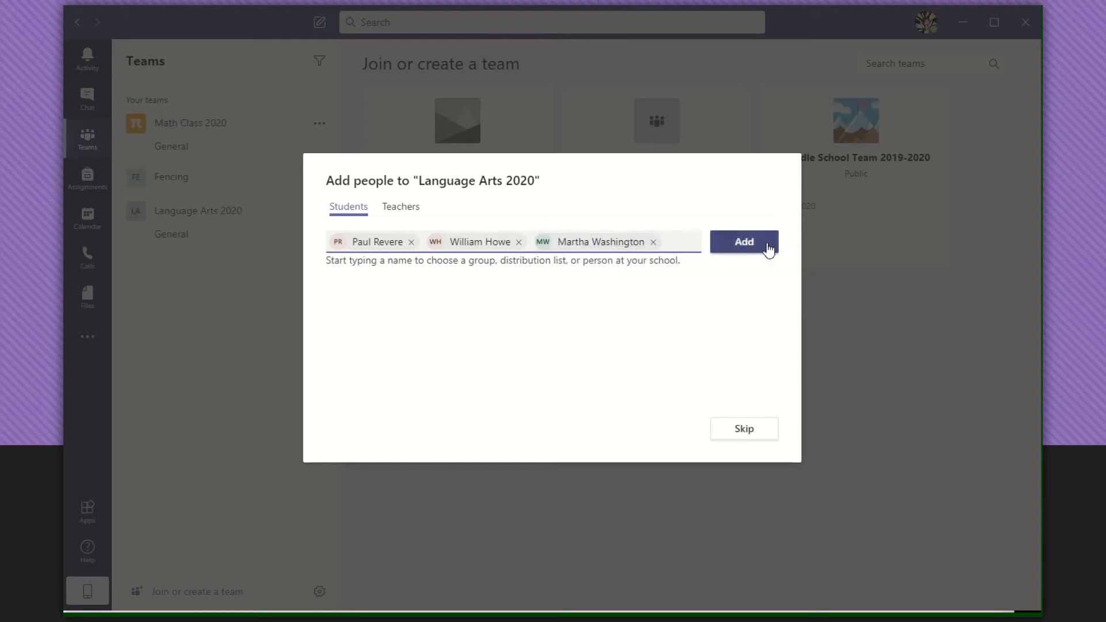
{"action": "left_click", "coordinate": [754, 254]}
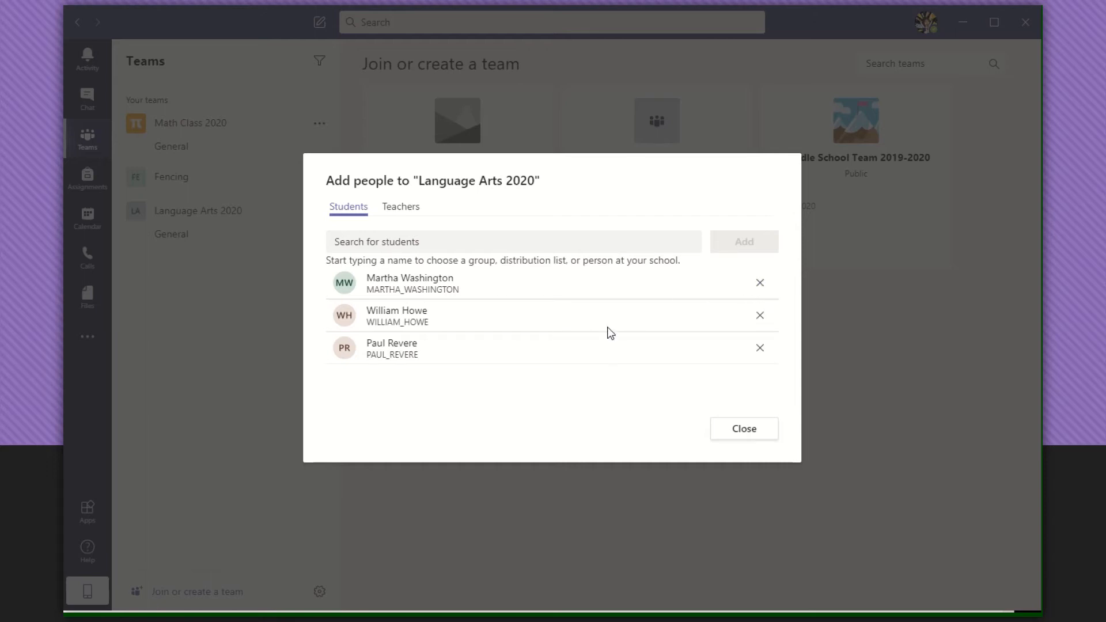
{"action": "left_click", "coordinate": [410, 217]}
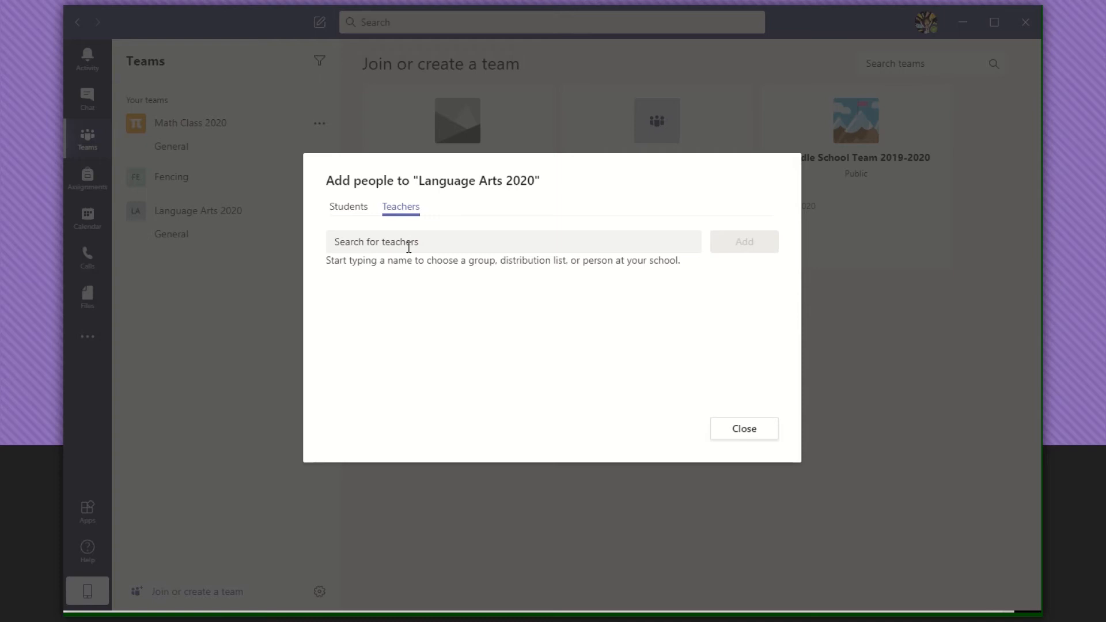
{"action": "left_click", "coordinate": [728, 437]}
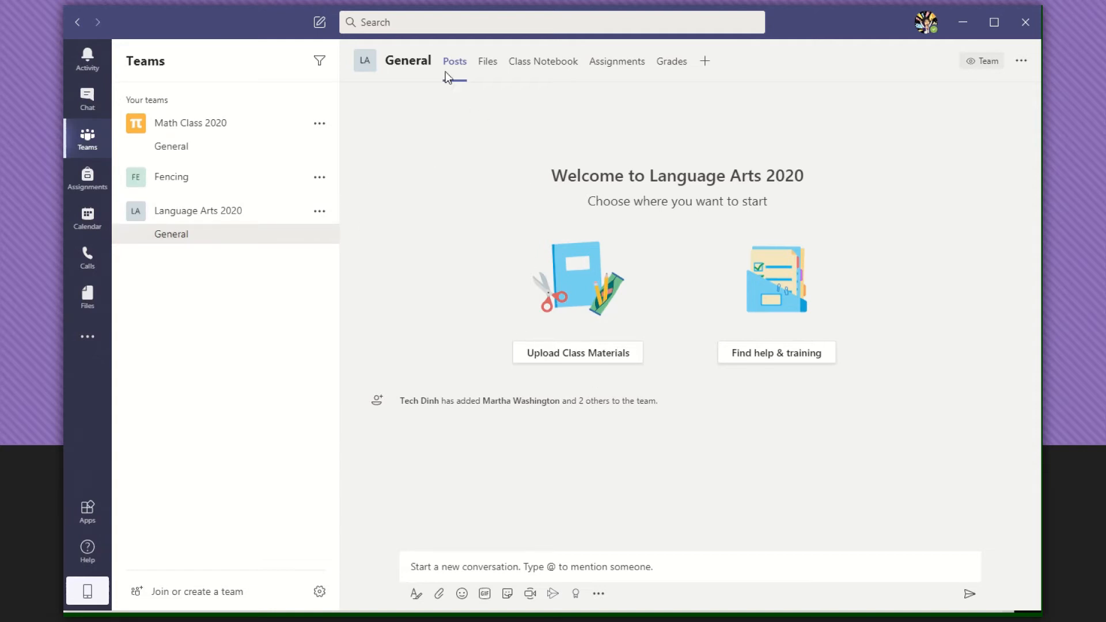
- Examine the General channel's files, including the Class Materials folder and new-file options, and its Class Notebook page
{"action": "left_click", "coordinate": [495, 75]}
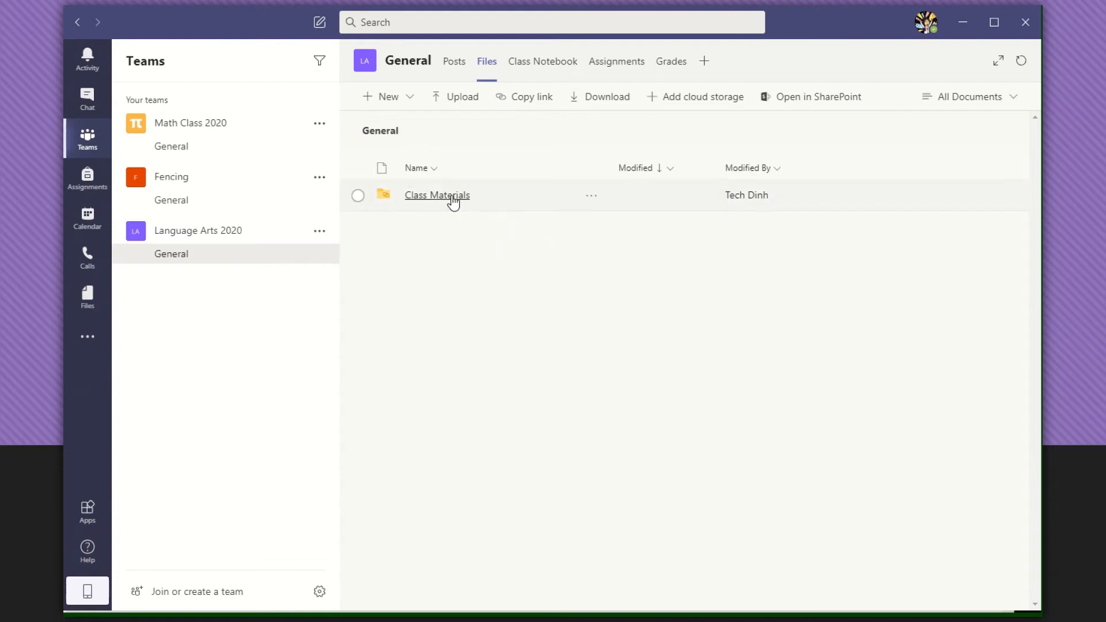
{"action": "left_click", "coordinate": [453, 201]}
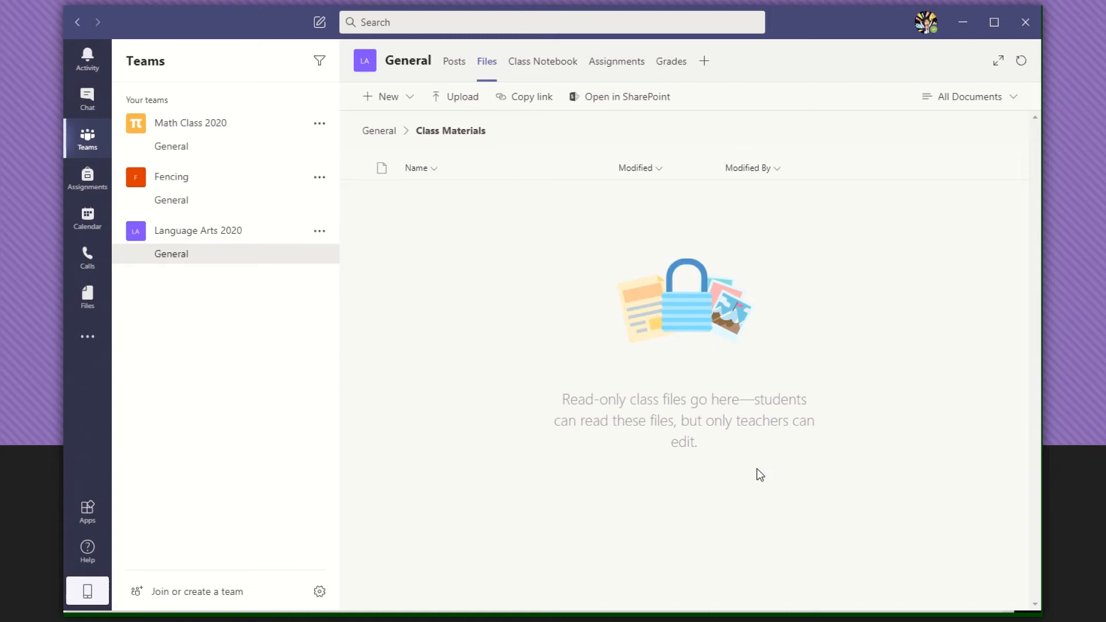
{"action": "left_click", "coordinate": [392, 136]}
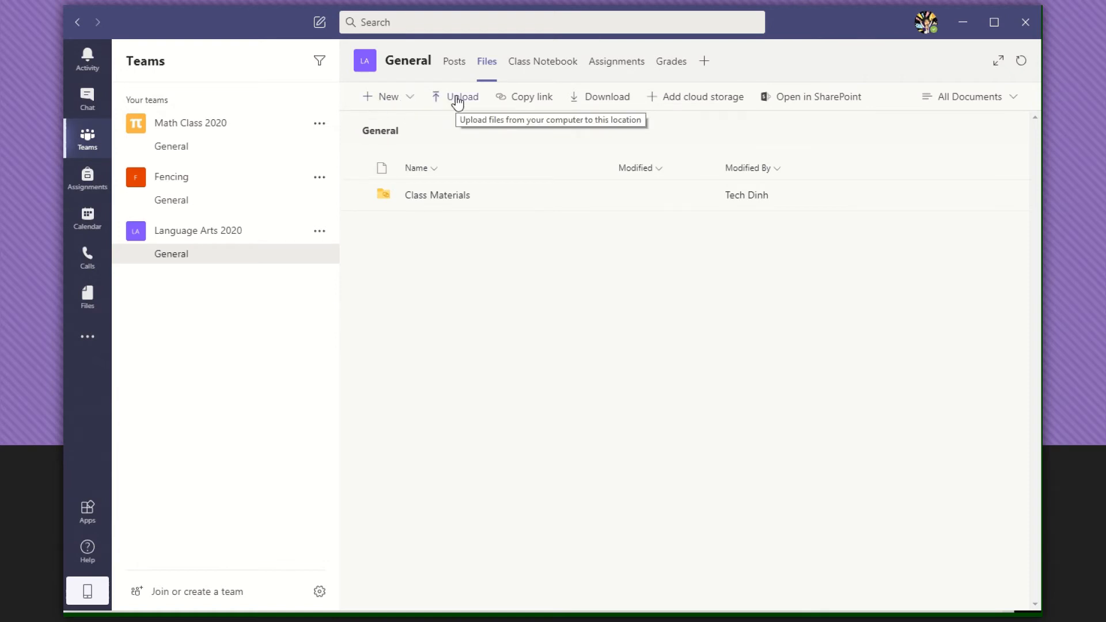
{"action": "left_click", "coordinate": [408, 99]}
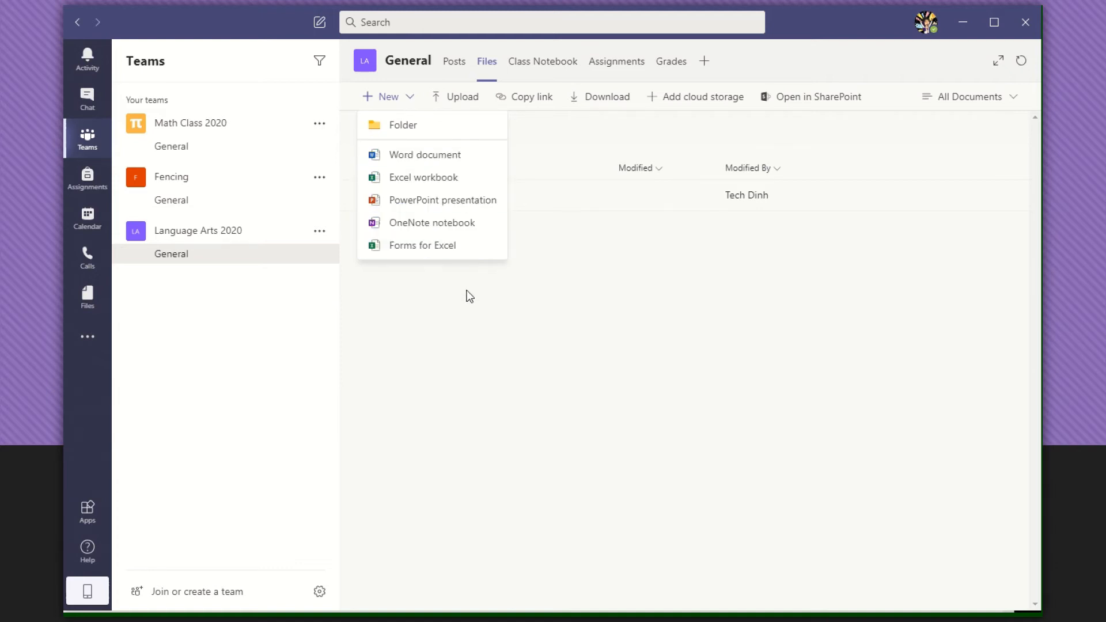
{"action": "left_click", "coordinate": [615, 197]}
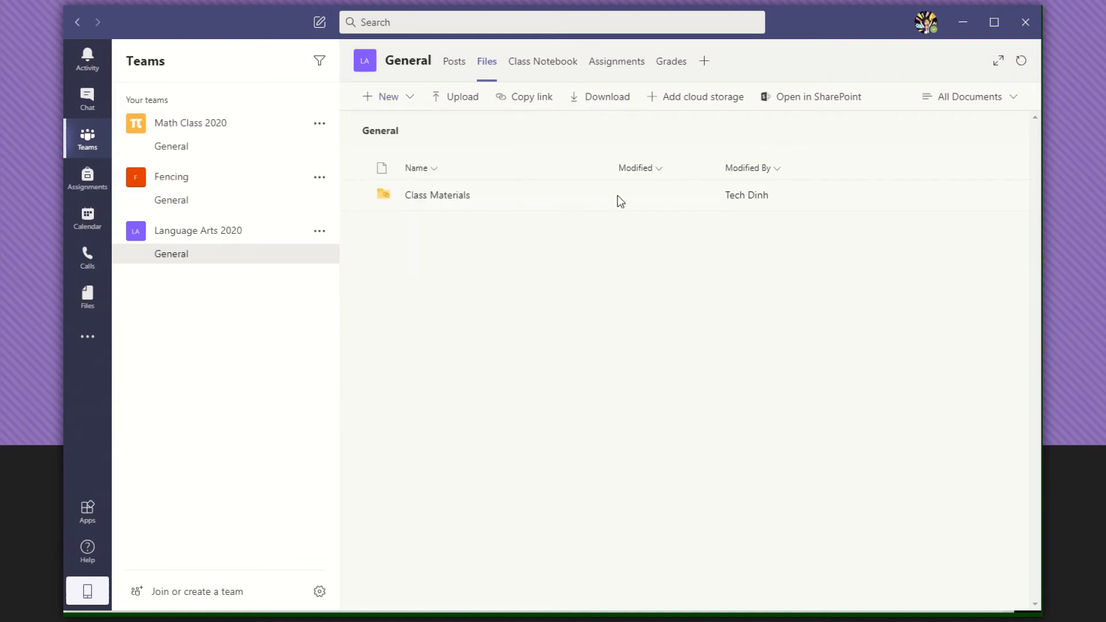
{"action": "left_click", "coordinate": [538, 67]}
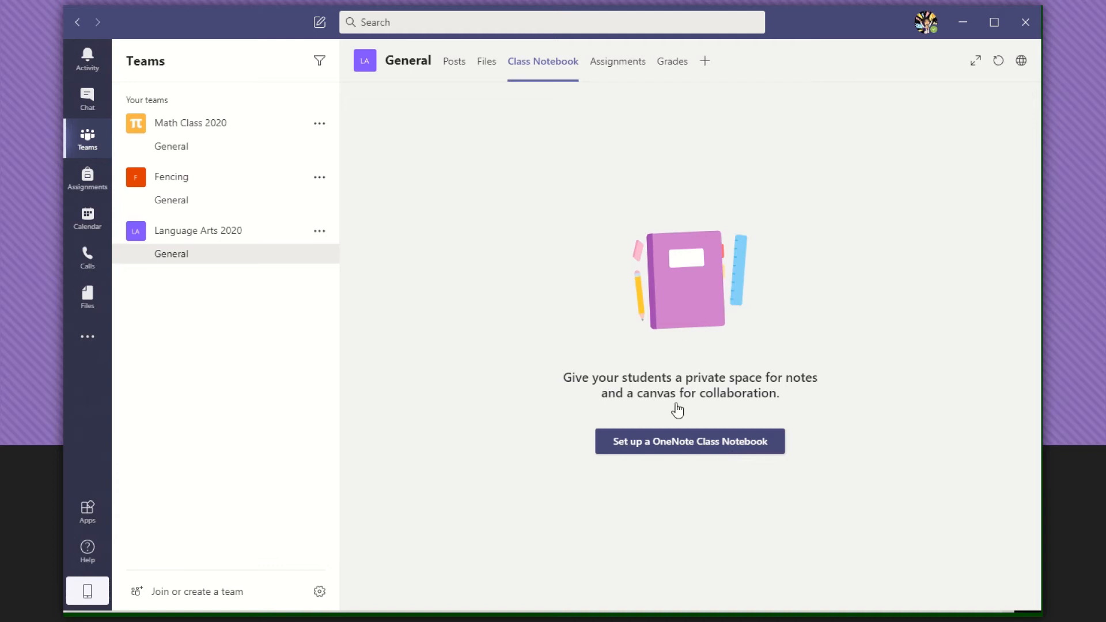
- Start the Assignments setup for the Language Arts 2020 team and view the Grades page
{"action": "left_click", "coordinate": [626, 62]}
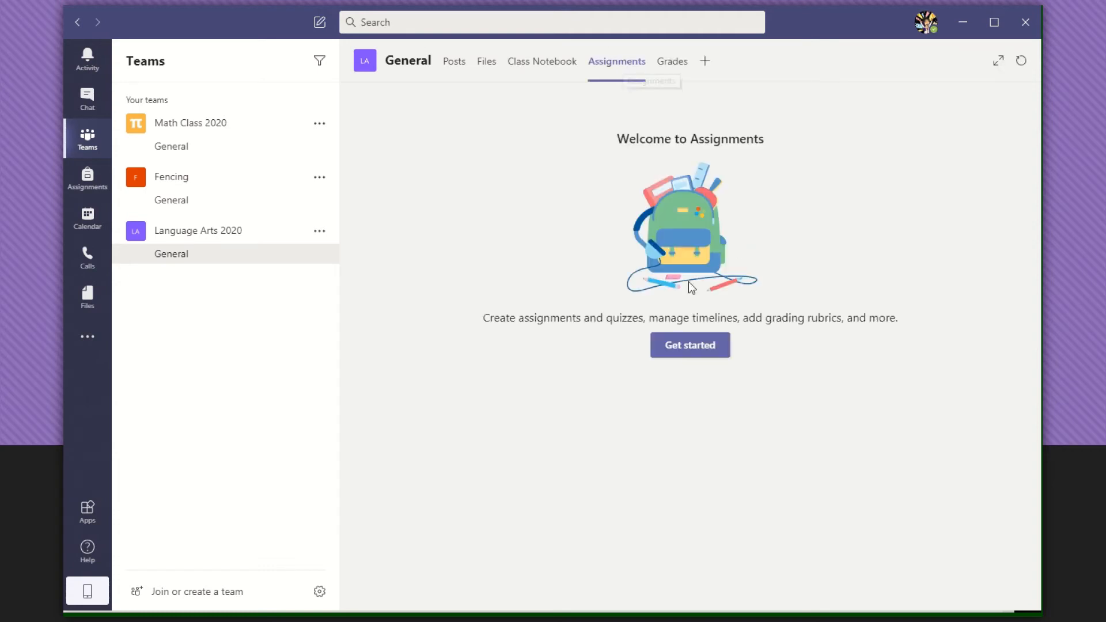
{"action": "left_click", "coordinate": [674, 347]}
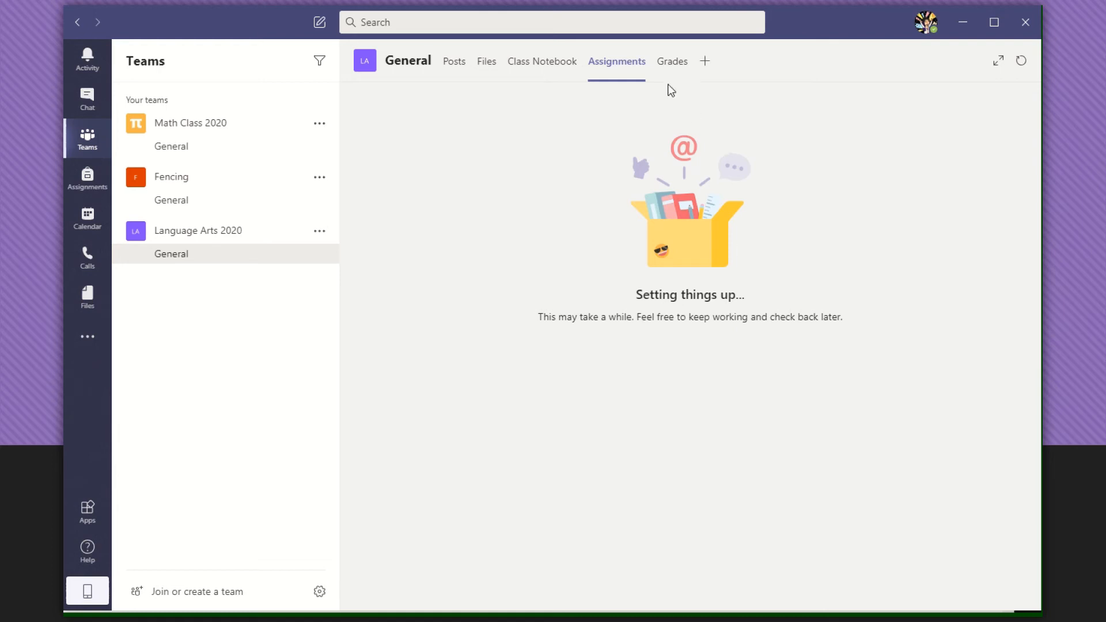
{"action": "left_click", "coordinate": [671, 63]}
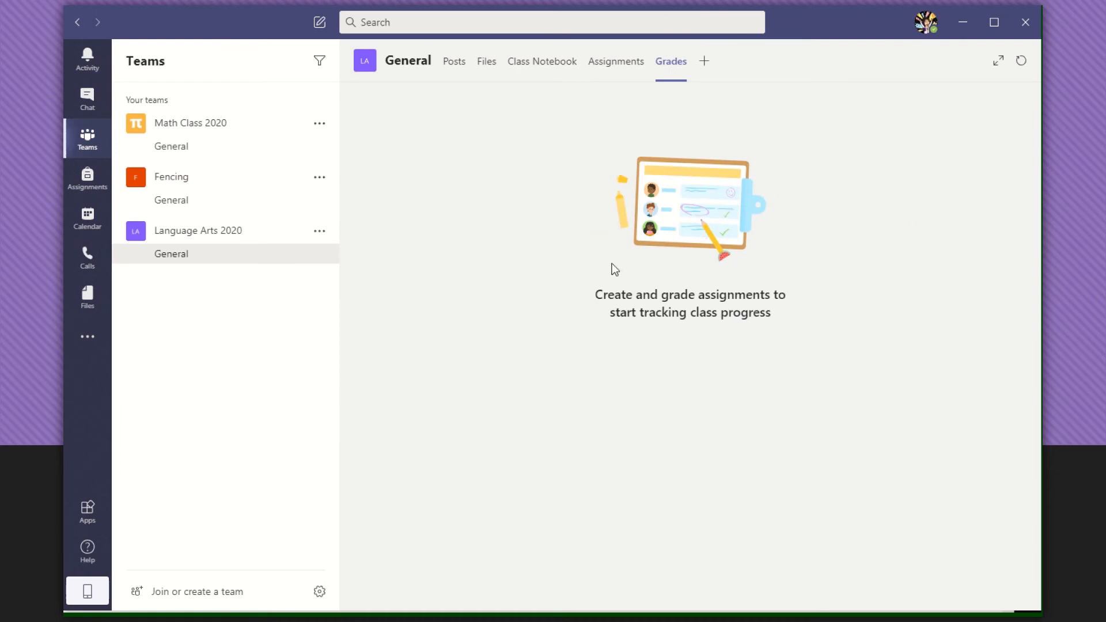
- Find Flipgrid among the channel tab apps, add the app, and close its tab setup without entering a code
{"action": "left_click", "coordinate": [705, 62]}
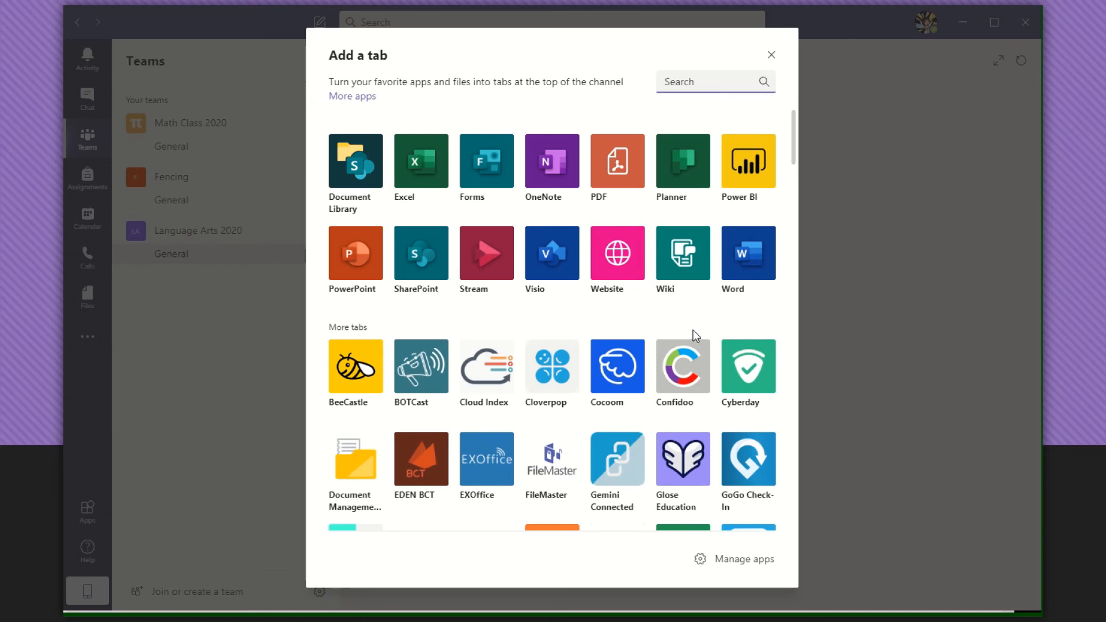
{"action": "type", "text": "FLip"}
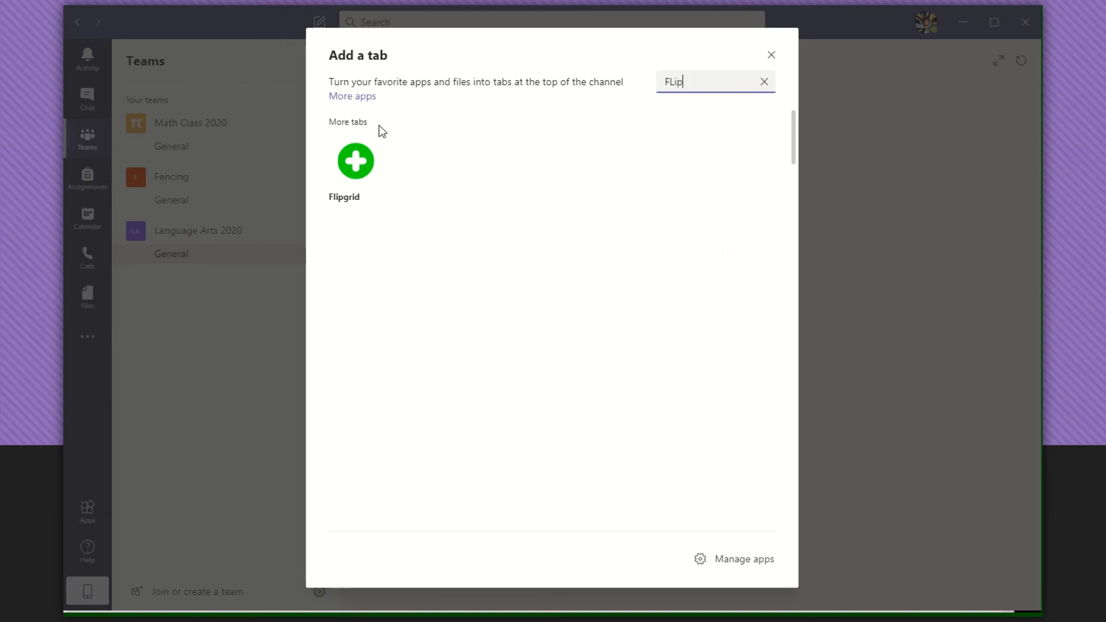
{"action": "left_click", "coordinate": [370, 160]}
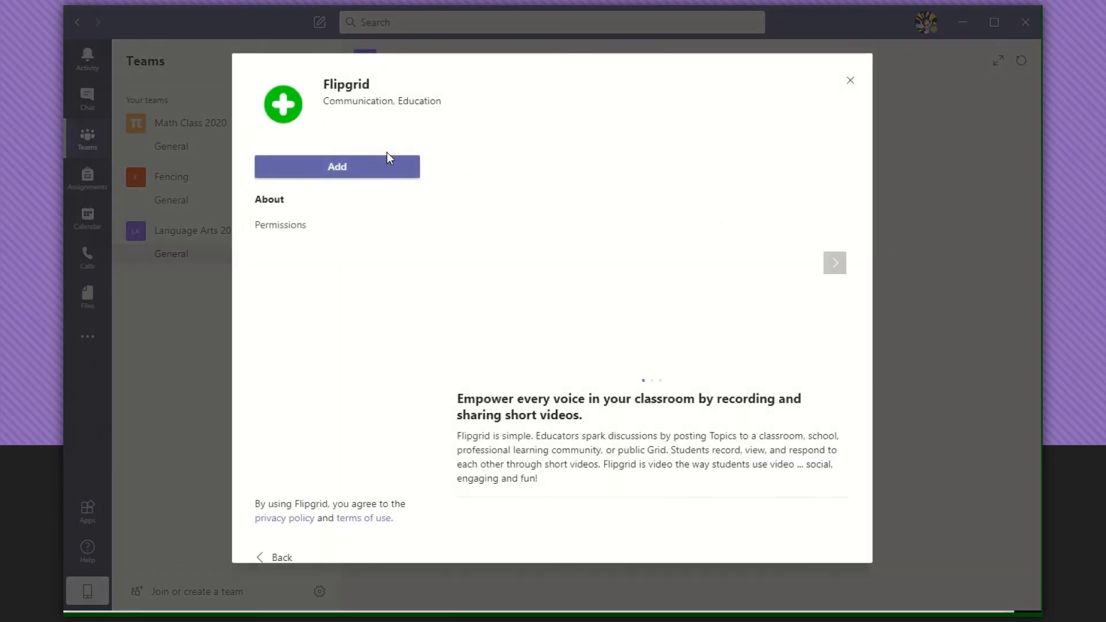
{"action": "left_click", "coordinate": [389, 172]}
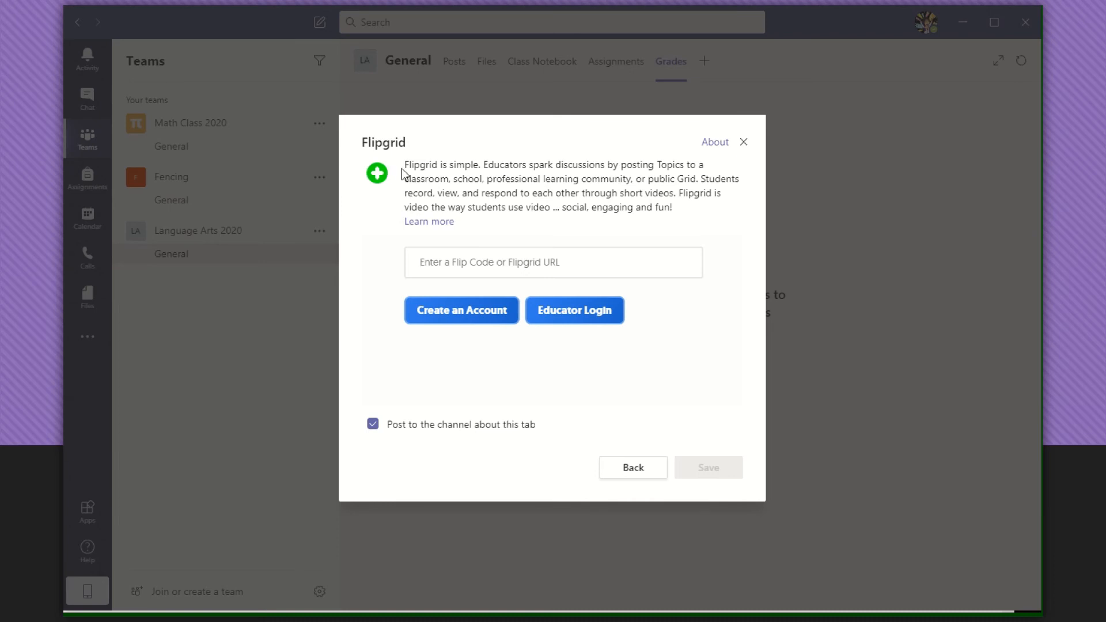
{"action": "left_click", "coordinate": [743, 148]}
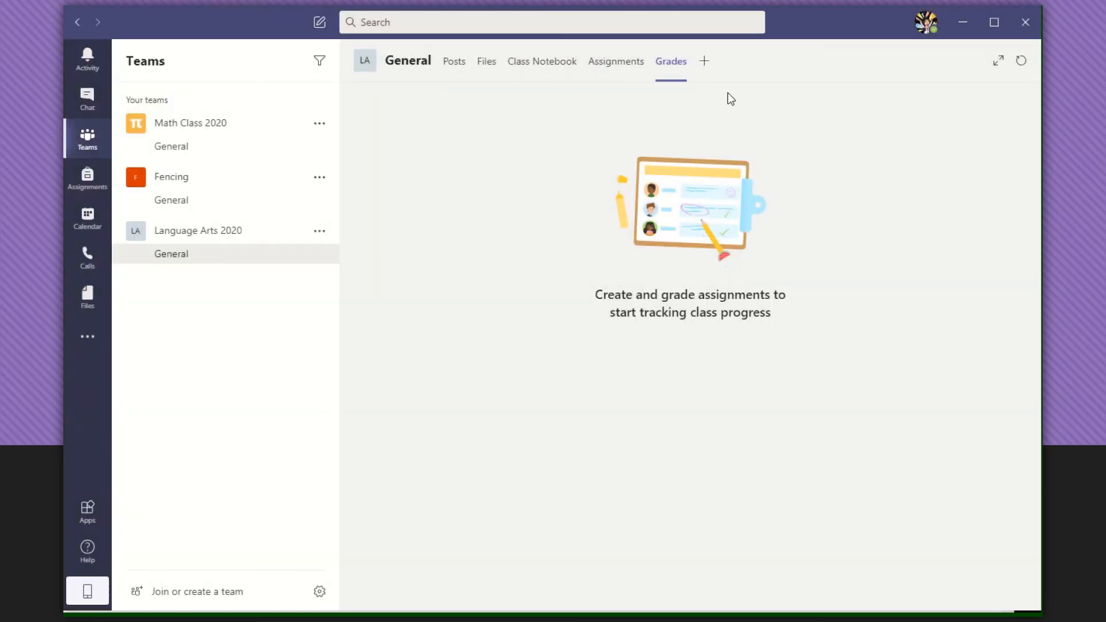
- Browse the additional apps available as tabs for the General channel, and close the list without adding one
{"action": "left_click", "coordinate": [705, 63]}
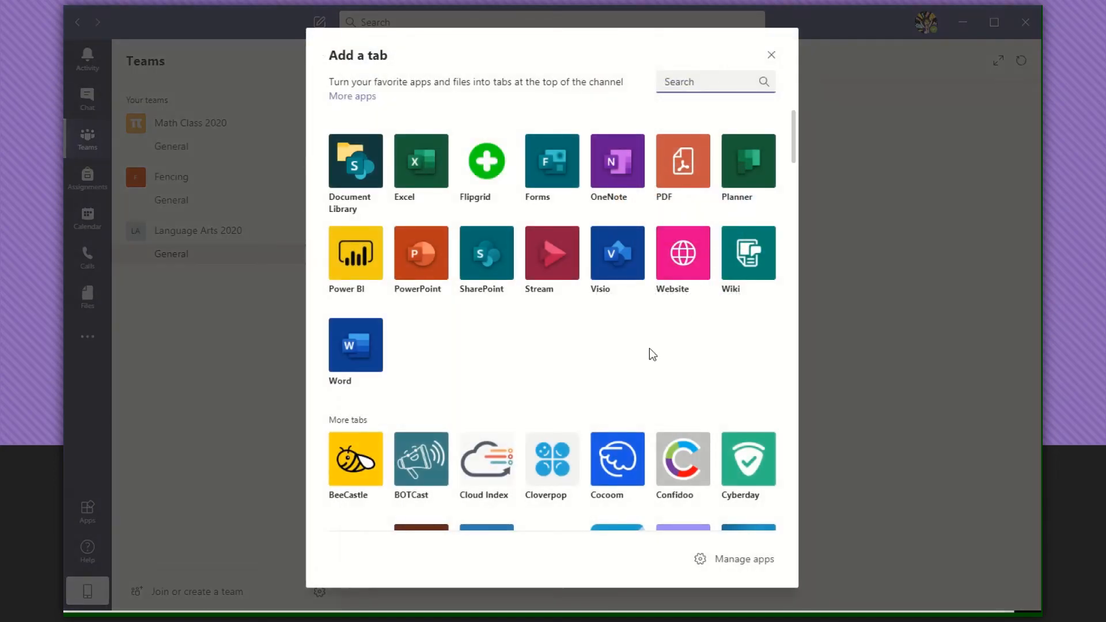
{"action": "scroll", "coordinate": [602, 303], "scroll_direction": "down", "scroll_amount": 6}
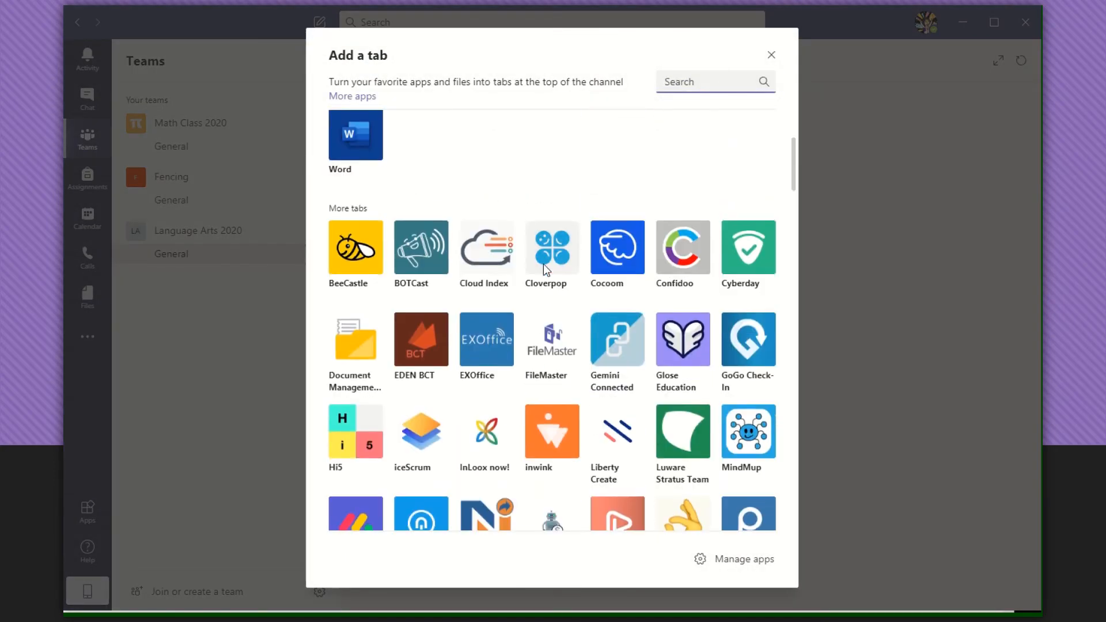
{"action": "scroll", "coordinate": [572, 342], "scroll_direction": "down", "scroll_amount": 5}
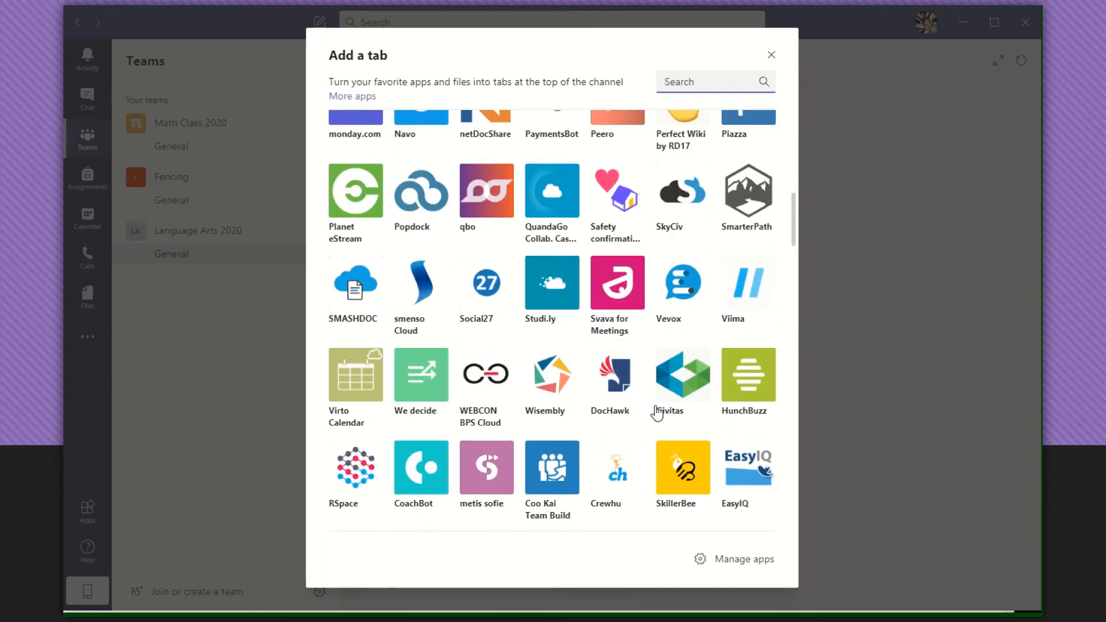
{"action": "scroll", "coordinate": [657, 407], "scroll_direction": "down", "scroll_amount": 3}
{"action": "scroll", "coordinate": [686, 404], "scroll_direction": "down", "scroll_amount": 3}
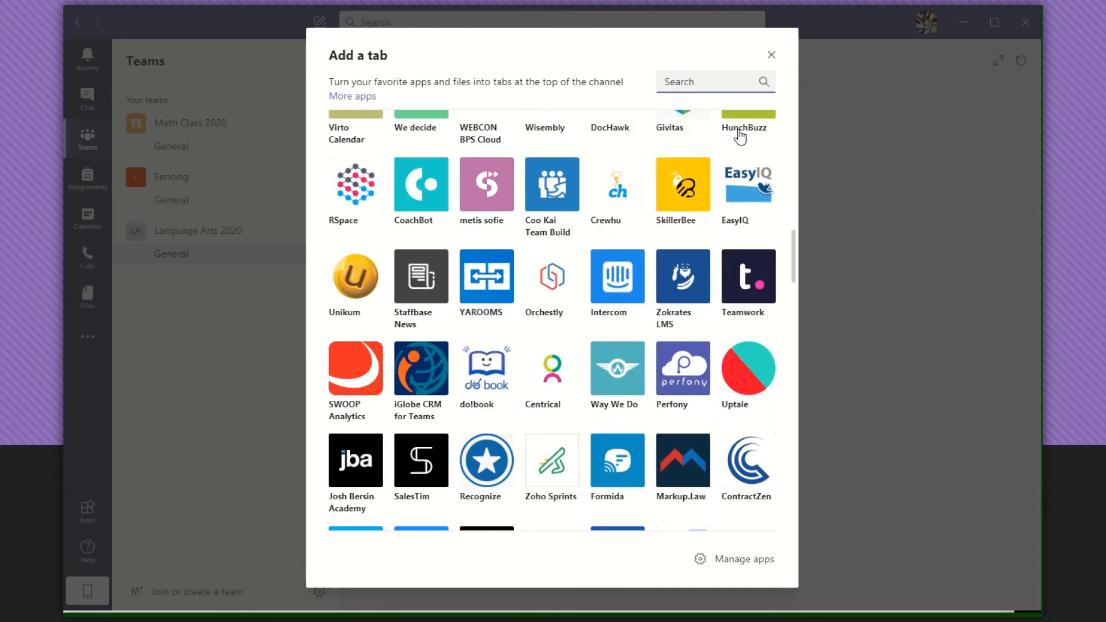
{"action": "left_click", "coordinate": [774, 58]}
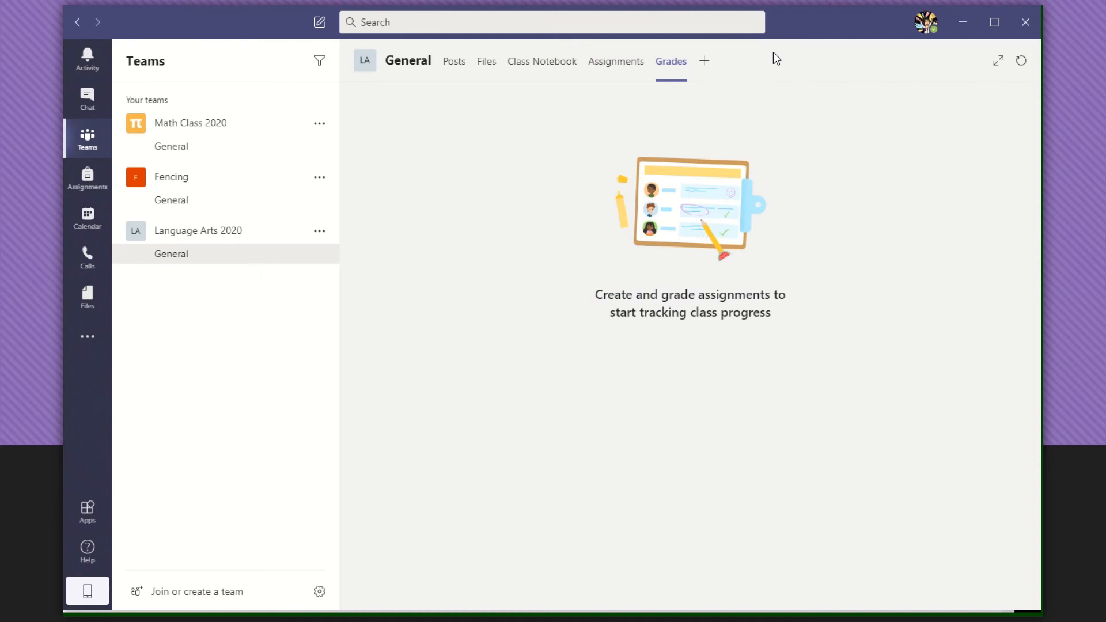
- In the Language Arts 2020 team's class details, filter avatars by the Foreign Language subject and update the class avatar to the Shakespeare picture
{"action": "left_click", "coordinate": [323, 233]}
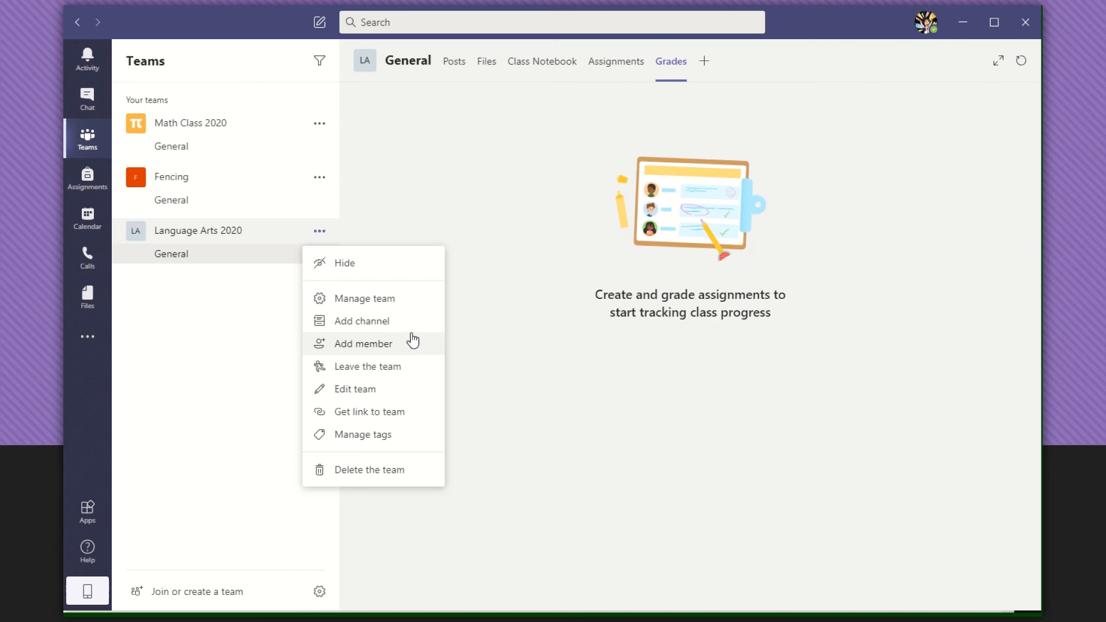
{"action": "left_click", "coordinate": [395, 299]}
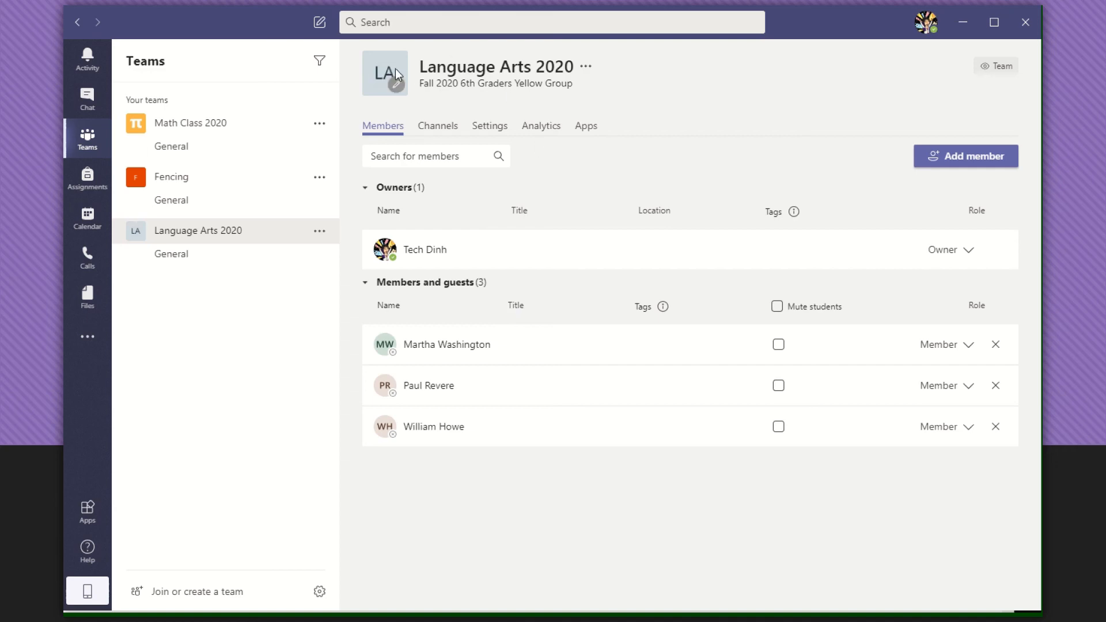
{"action": "left_click", "coordinate": [397, 87]}
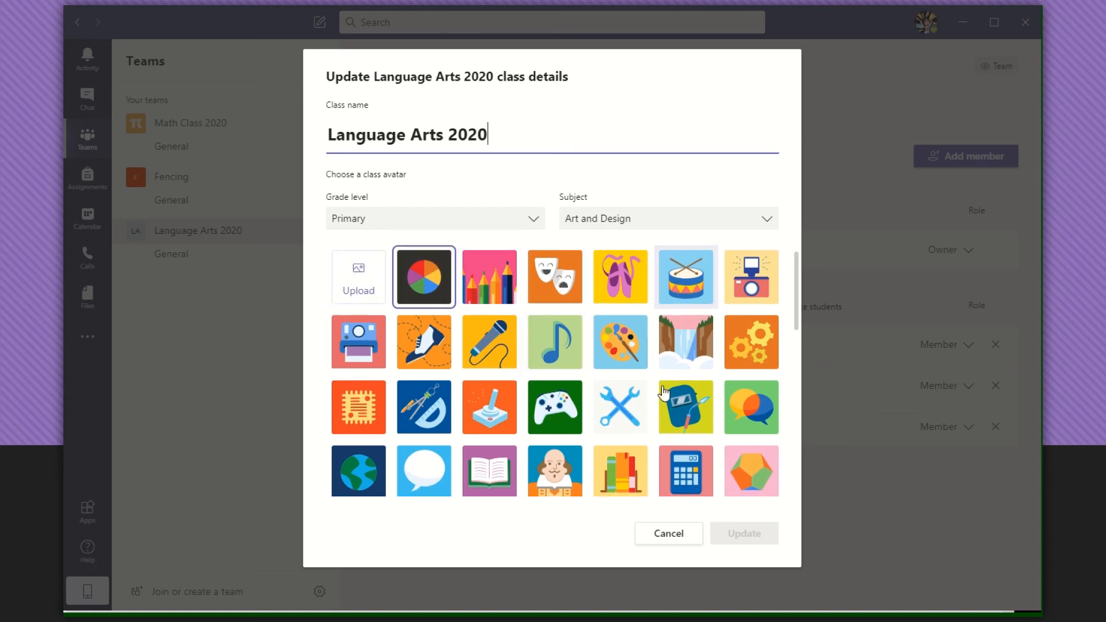
{"action": "scroll", "coordinate": [709, 265], "scroll_direction": "down", "scroll_amount": 8}
{"action": "left_click", "coordinate": [764, 220]}
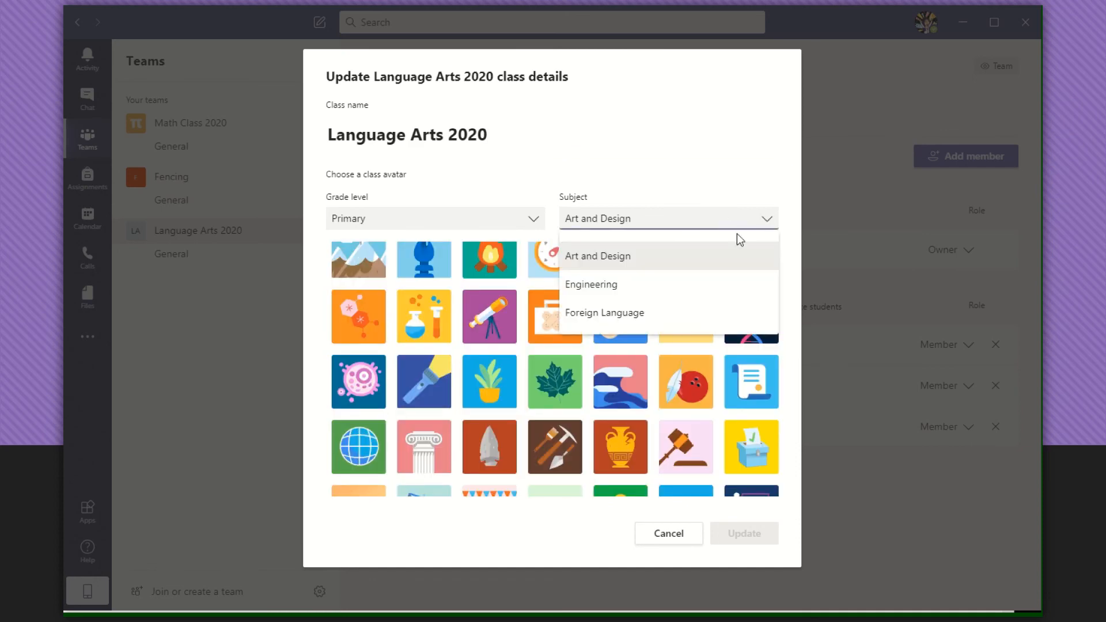
{"action": "scroll", "coordinate": [651, 303], "scroll_direction": "down", "scroll_amount": 1}
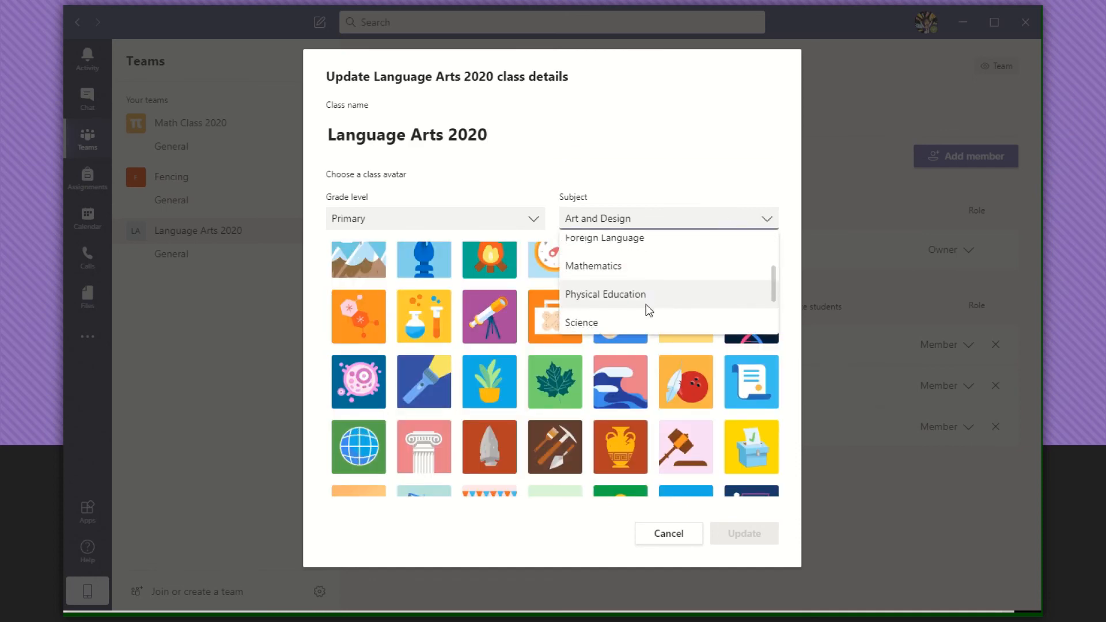
{"action": "scroll", "coordinate": [647, 303], "scroll_direction": "down", "scroll_amount": 1}
{"action": "scroll", "coordinate": [647, 303], "scroll_direction": "up", "scroll_amount": 3}
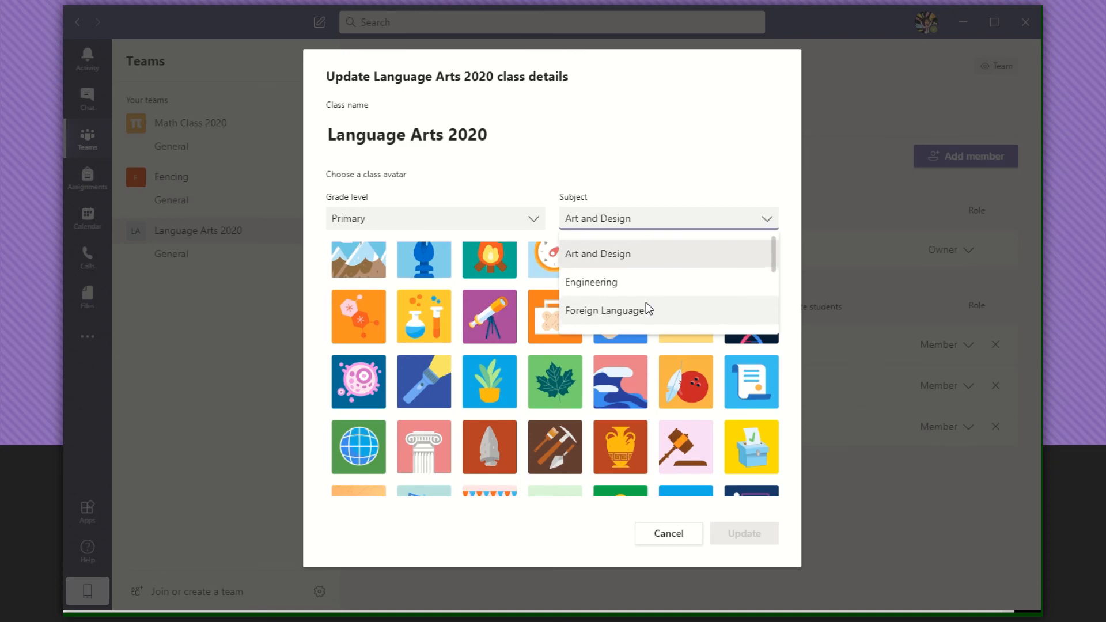
{"action": "scroll", "coordinate": [645, 302], "scroll_direction": "down", "scroll_amount": 2}
{"action": "scroll", "coordinate": [645, 301], "scroll_direction": "up", "scroll_amount": 1}
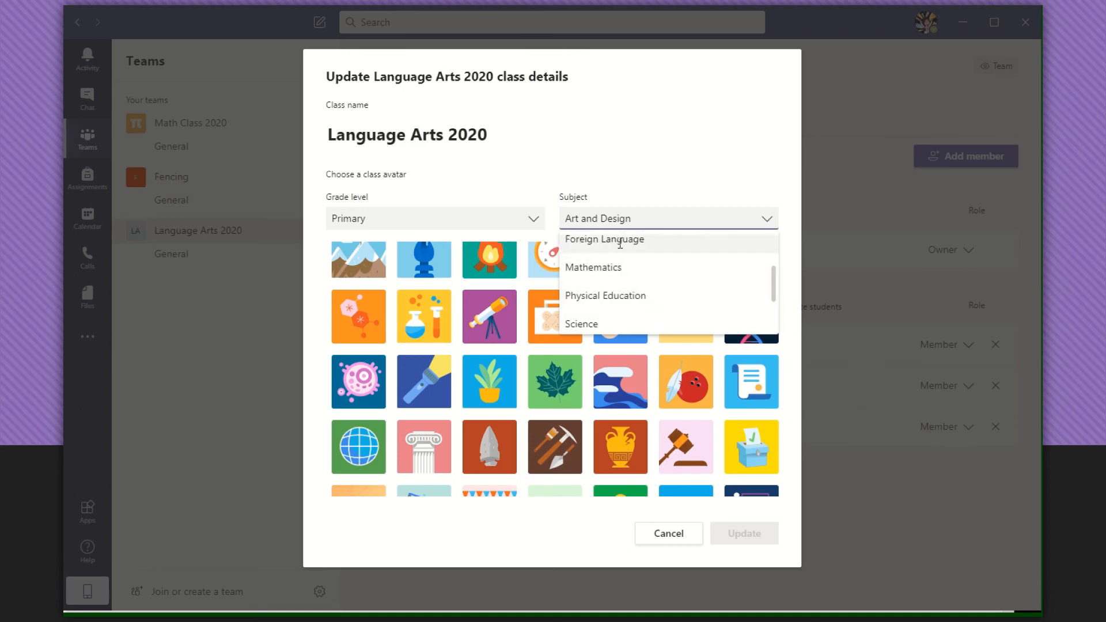
{"action": "left_click", "coordinate": [640, 240]}
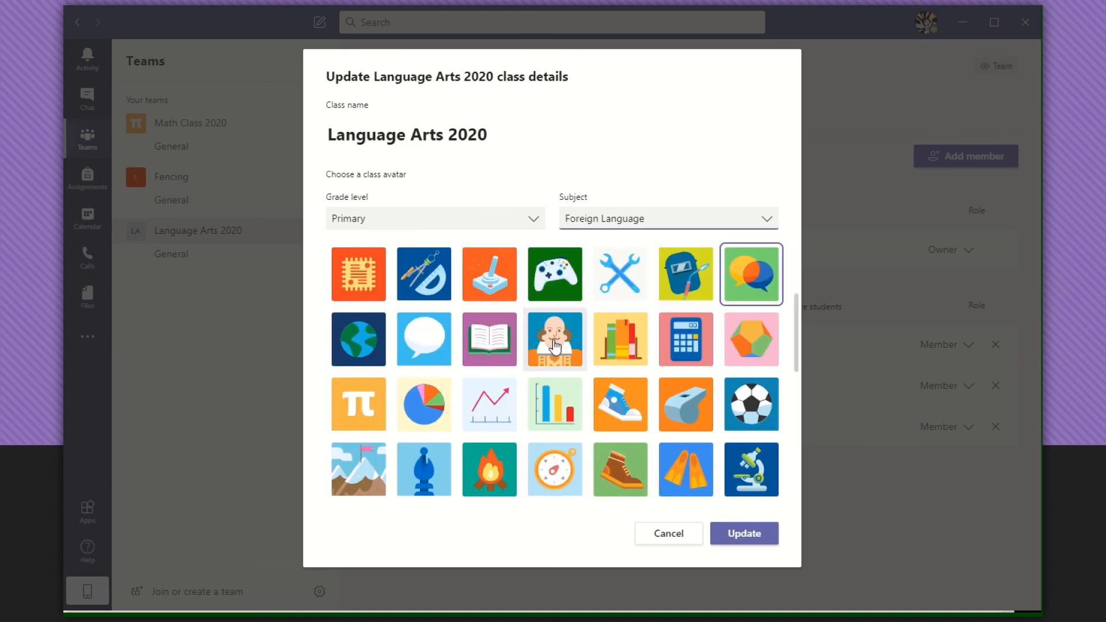
{"action": "left_click", "coordinate": [756, 537]}
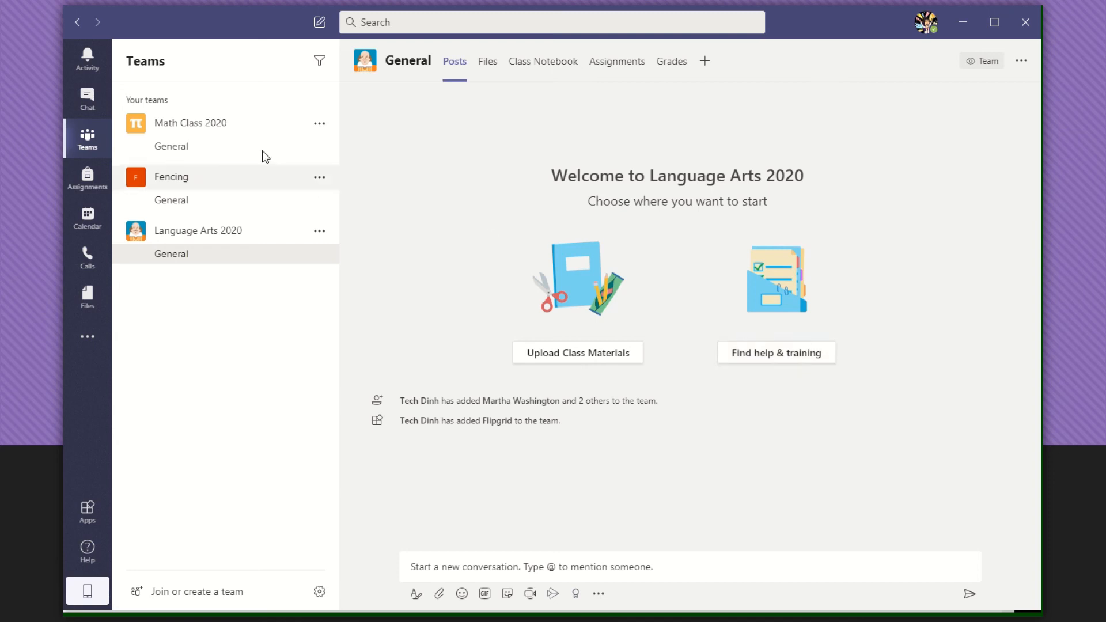
- Collapse the channel lists of the Math Class 2020, Fencing and Language Arts 2020 teams
{"action": "left_click", "coordinate": [219, 123]}
{"action": "left_click", "coordinate": [193, 158]}
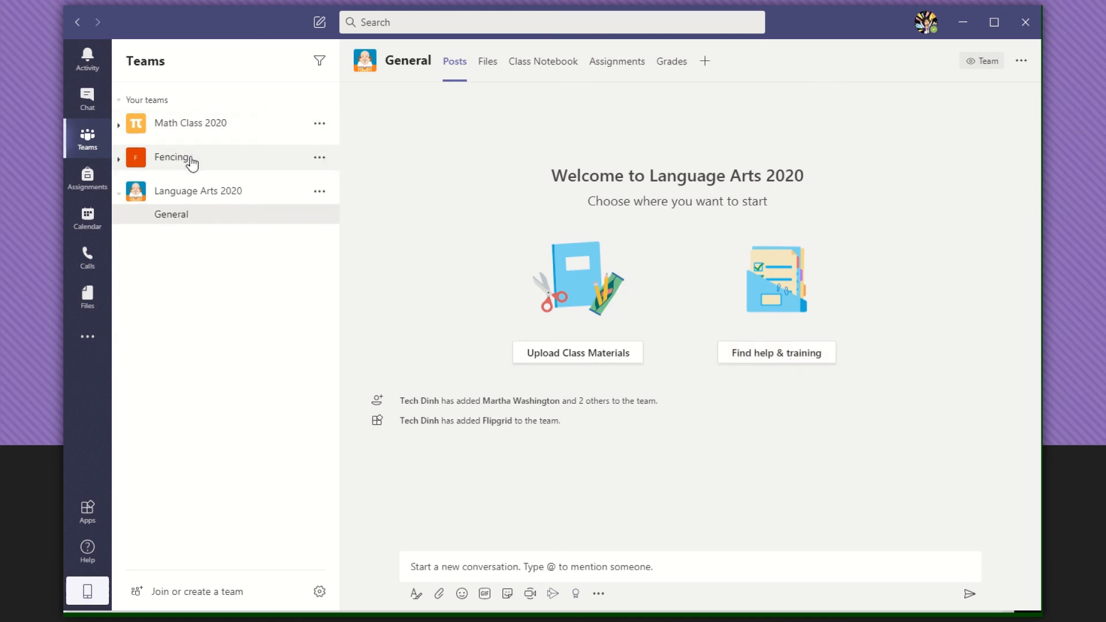
{"action": "left_click", "coordinate": [184, 190]}
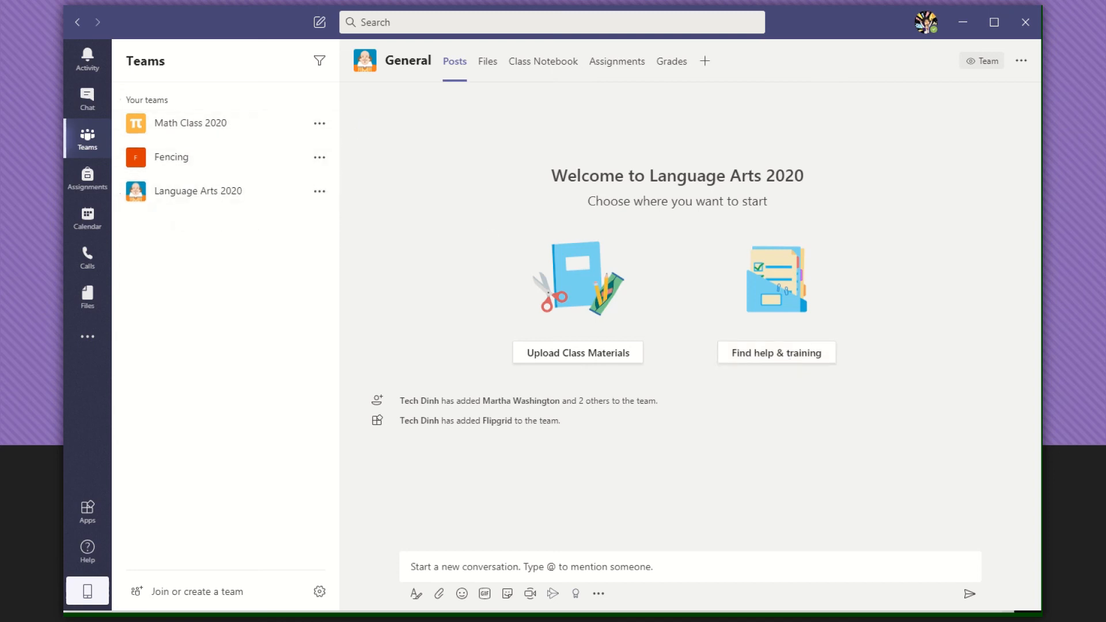